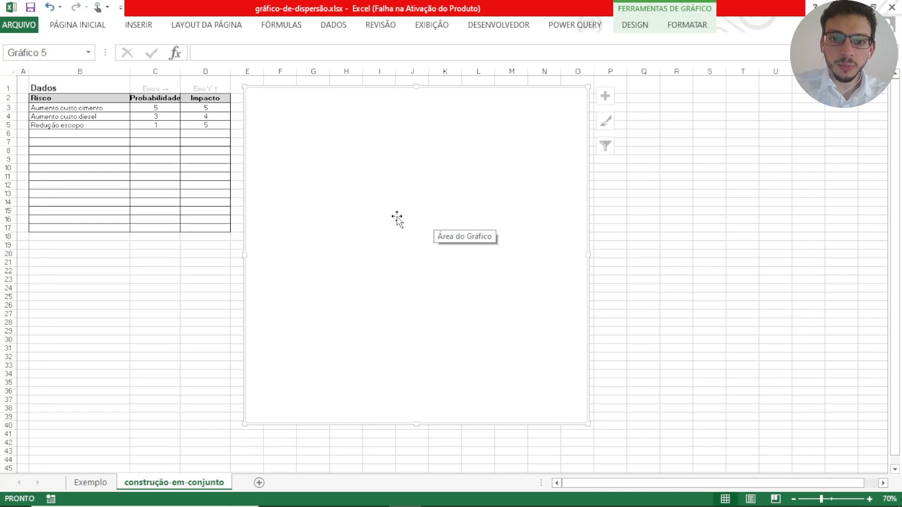
# - Add a data series named RIsco to the empty chart, with X values from C3:C17 and Y values from D3:D17
pyautogui.rightClick(398, 216)
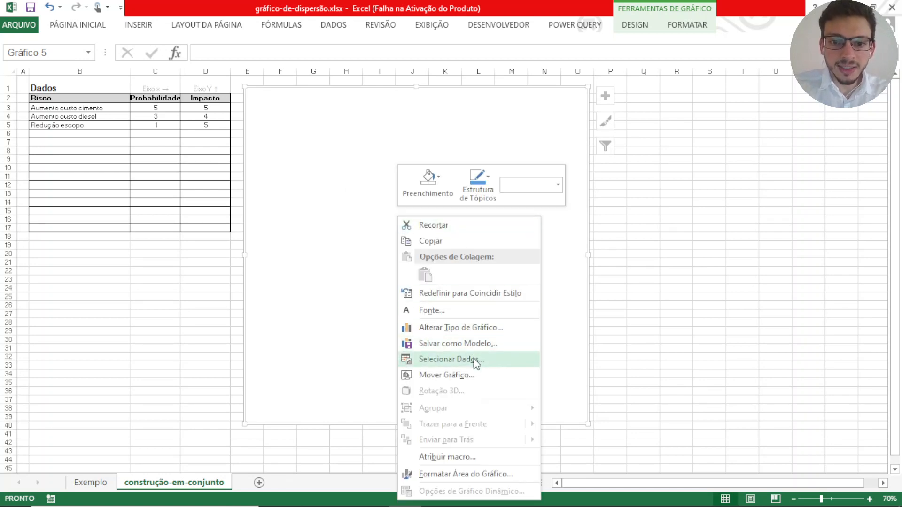
pyautogui.click(476, 359)
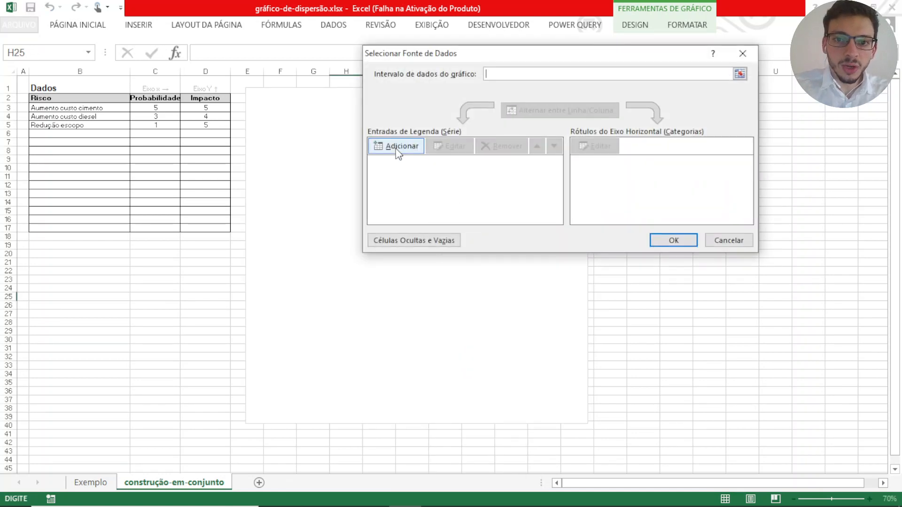
pyautogui.click(397, 150)
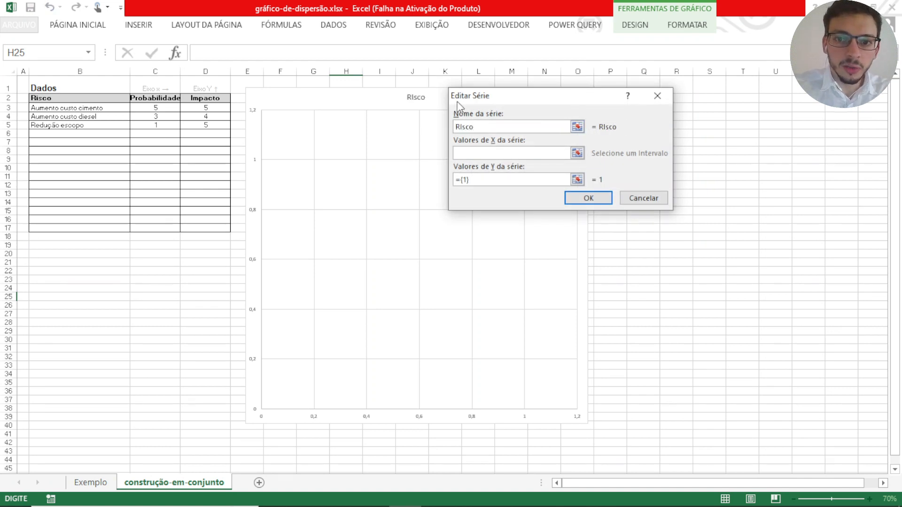
pyautogui.click(488, 151)
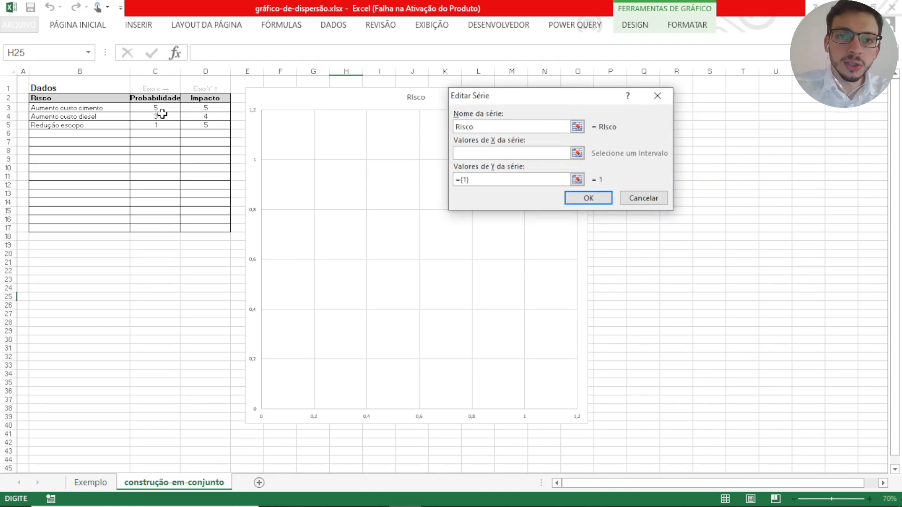
pyautogui.moveTo(153, 107); pyautogui.dragTo(164, 229)
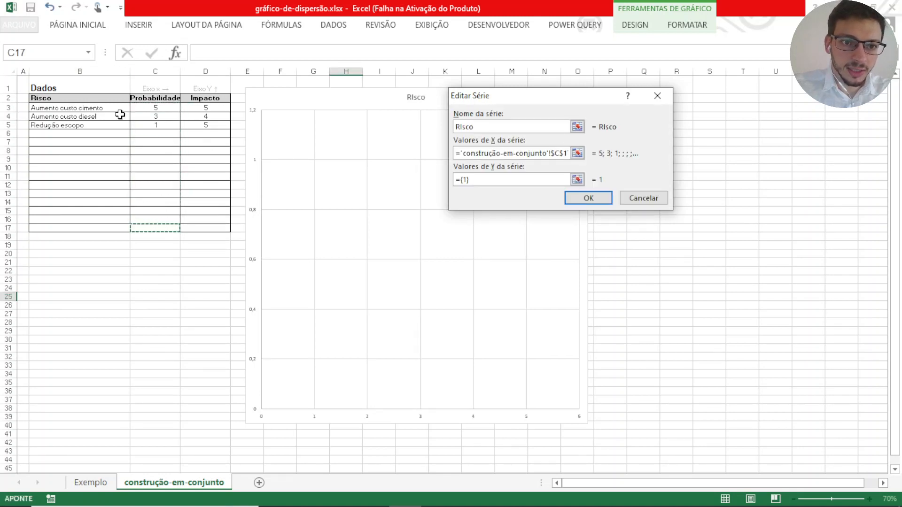
pyautogui.moveTo(145, 111); pyautogui.dragTo(149, 230)
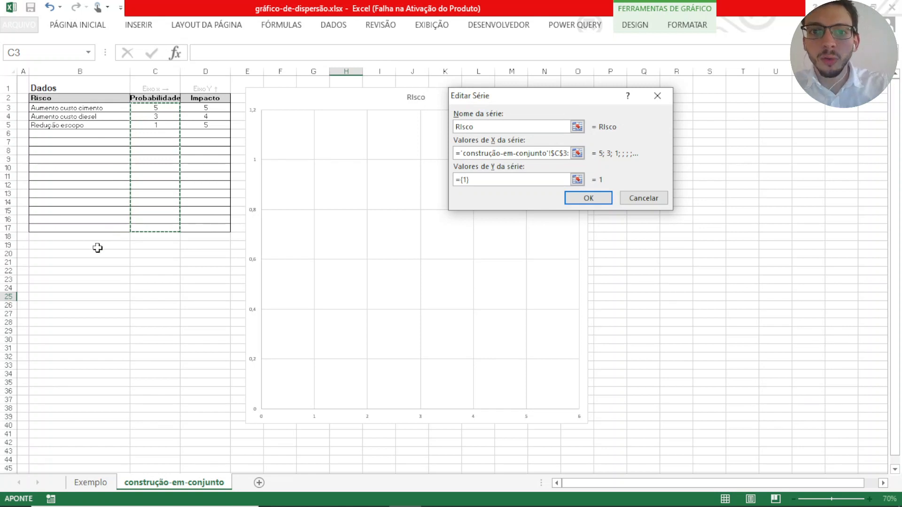
pyautogui.click(474, 181)
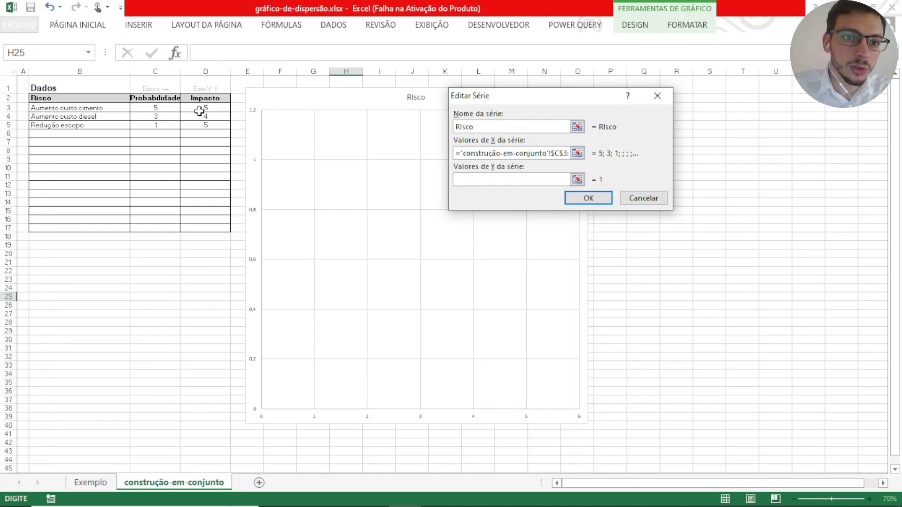
pyautogui.moveTo(199, 111); pyautogui.dragTo(202, 229)
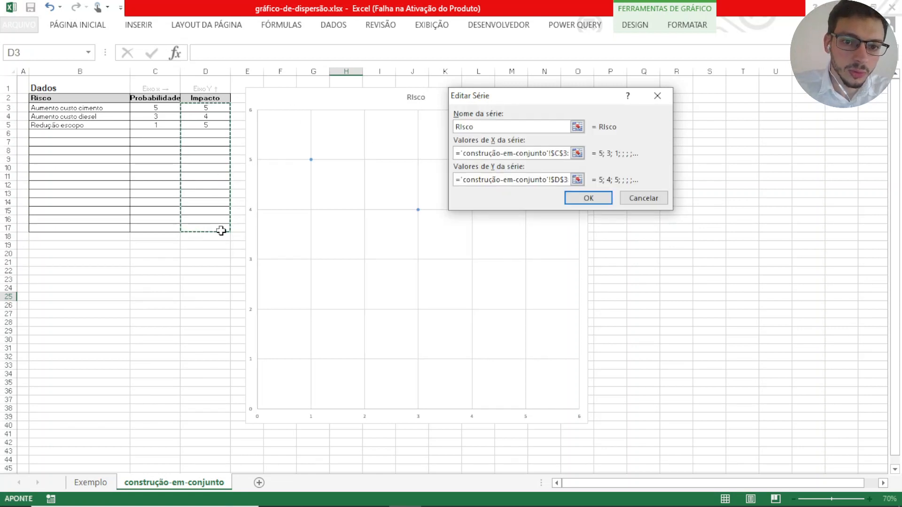
pyautogui.click(588, 199)
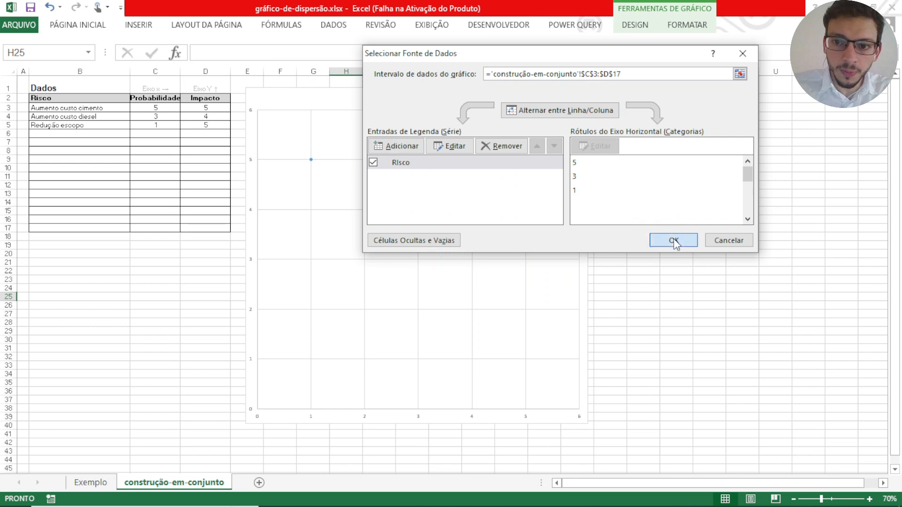
pyautogui.click(674, 240)
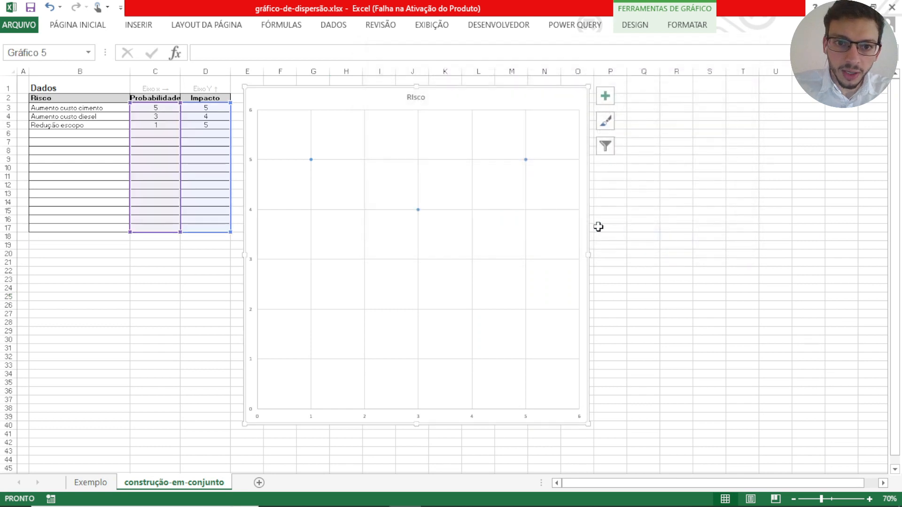
# - Increase the chart's font size to 18
pyautogui.click(80, 26)
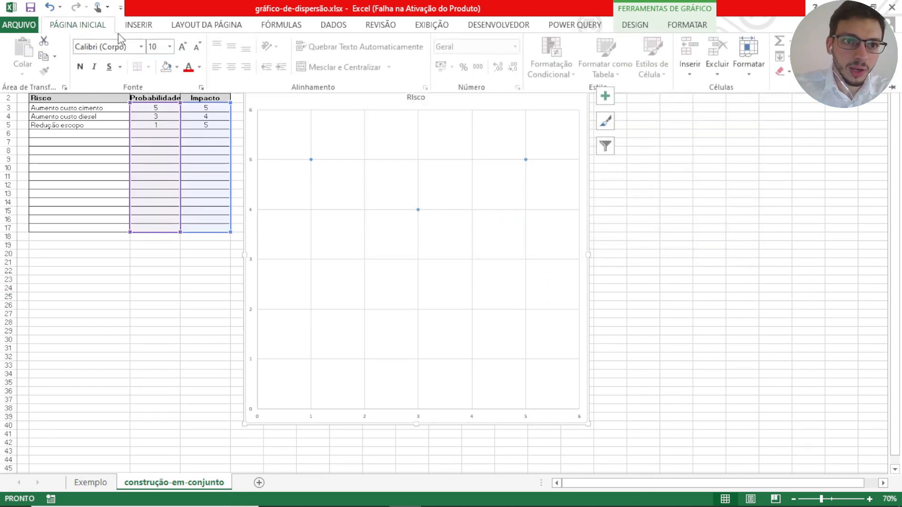
pyautogui.click(182, 49)
pyautogui.click(182, 48)
pyautogui.click(182, 48)
pyautogui.click(182, 48)
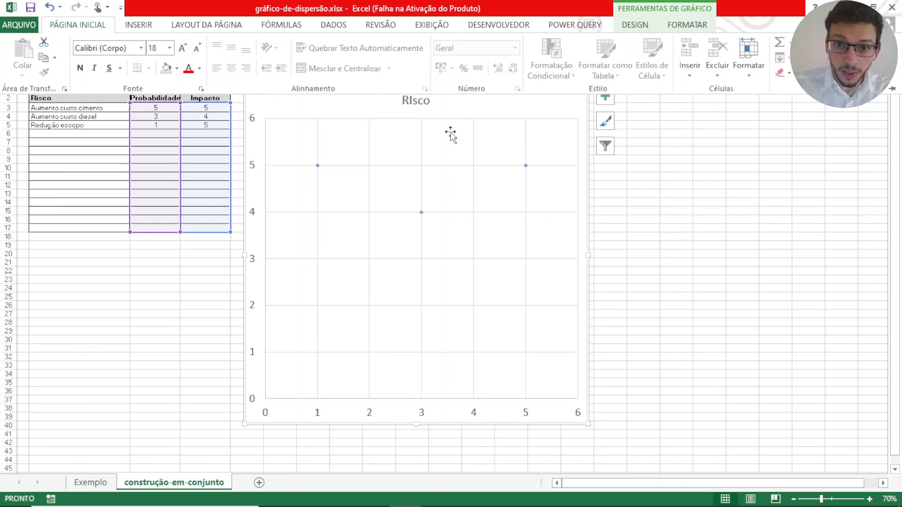
# - Add axis titles to the chart and name the horizontal axis Probabilidade
pyautogui.click(608, 96)
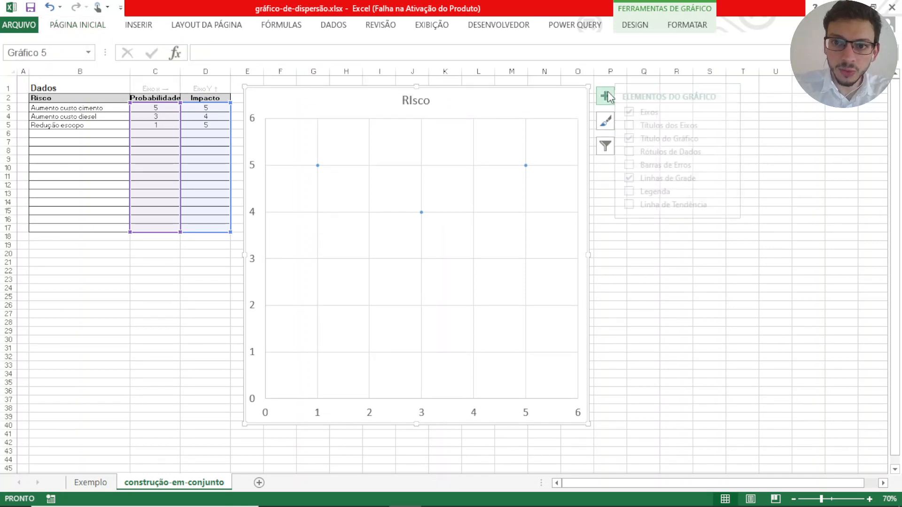
pyautogui.click(637, 126)
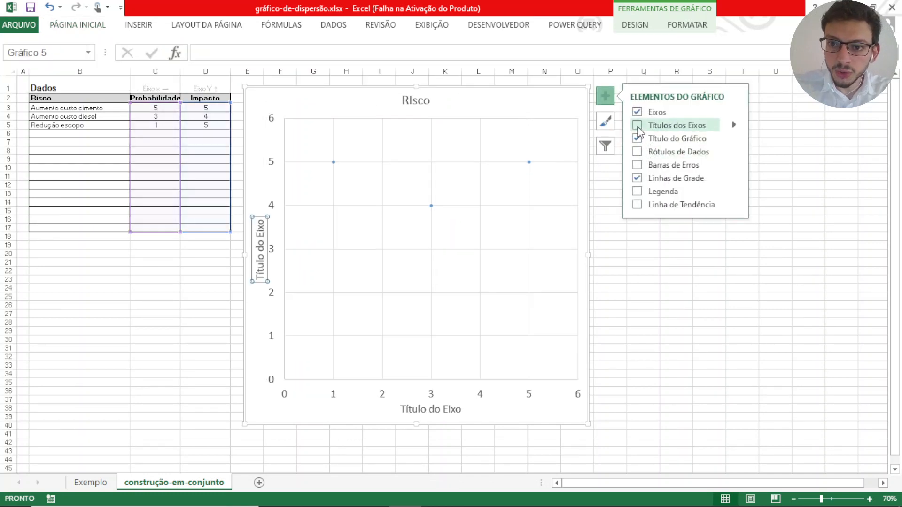
pyautogui.click(433, 410)
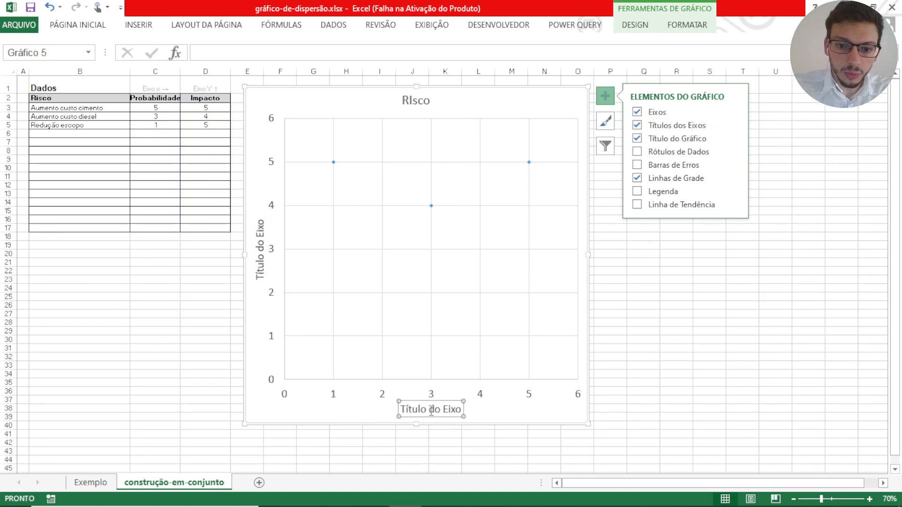
pyautogui.doubleClick(431, 411)
pyautogui.tripleClick(436, 410)
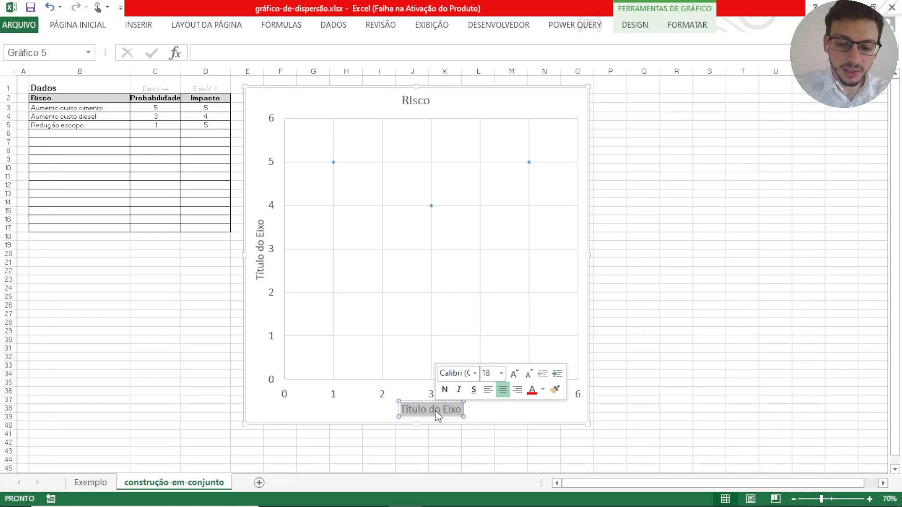
pyautogui.write('Probabilidade')
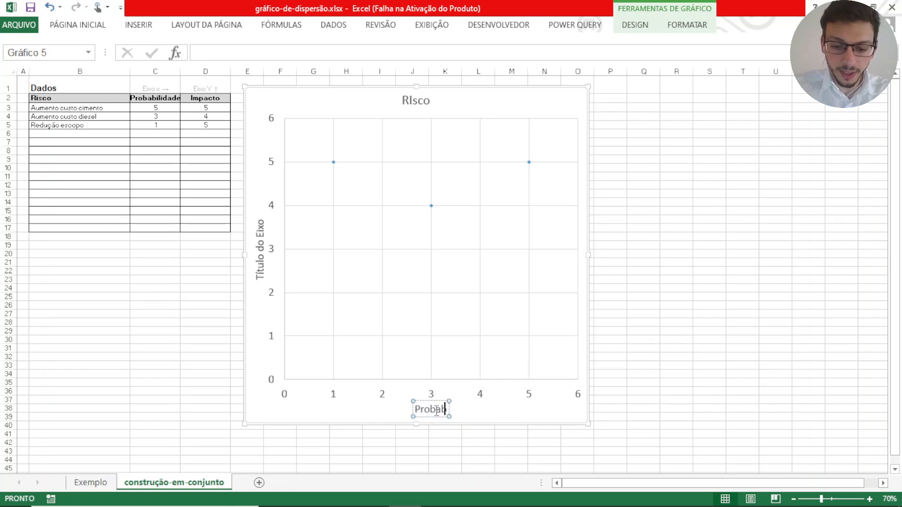
# - Name the chart's vertical axis Impacto
pyautogui.click(259, 258)
pyautogui.tripleClick(261, 255)
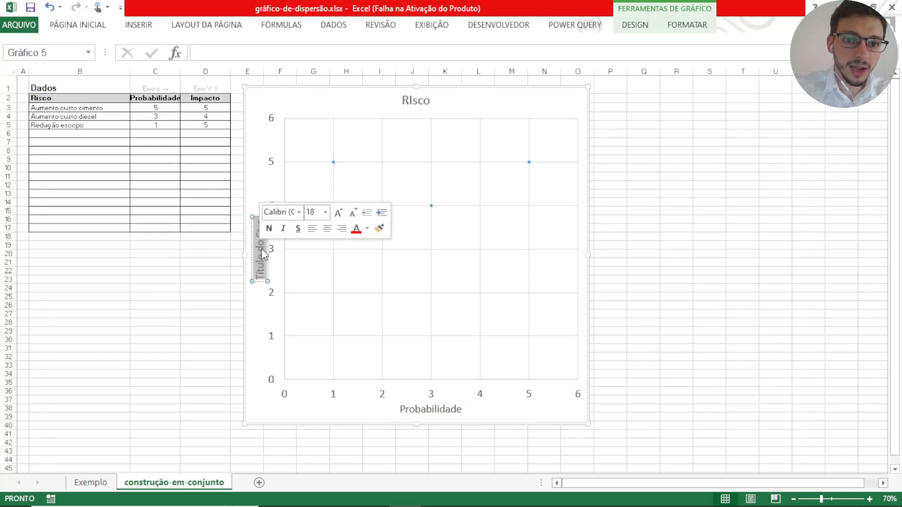
pyautogui.write('Impacto')
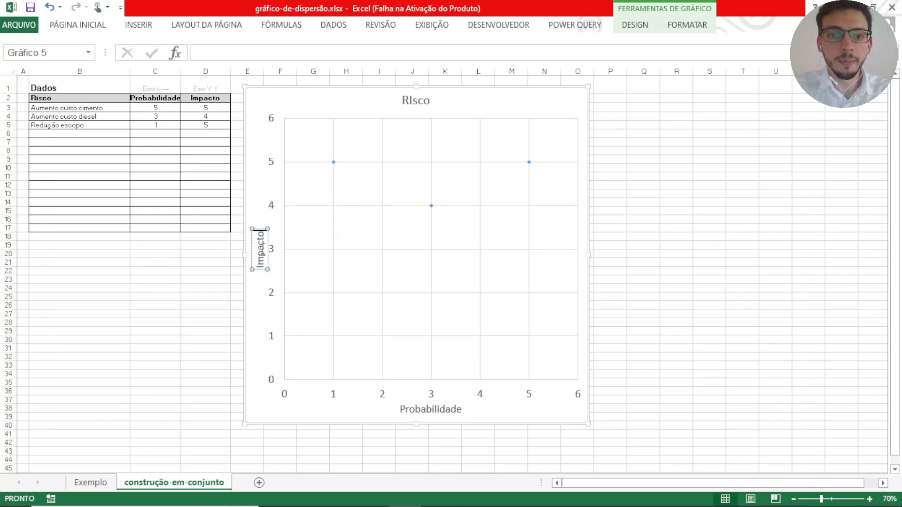
pyautogui.click(630, 244)
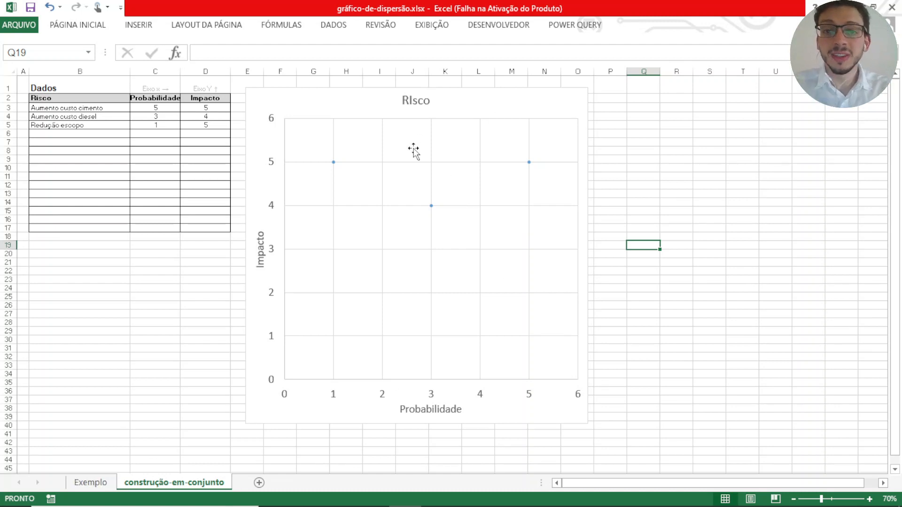
# - Fill the chart's plot area with the picture file background-4.JPG
pyautogui.doubleClick(399, 187)
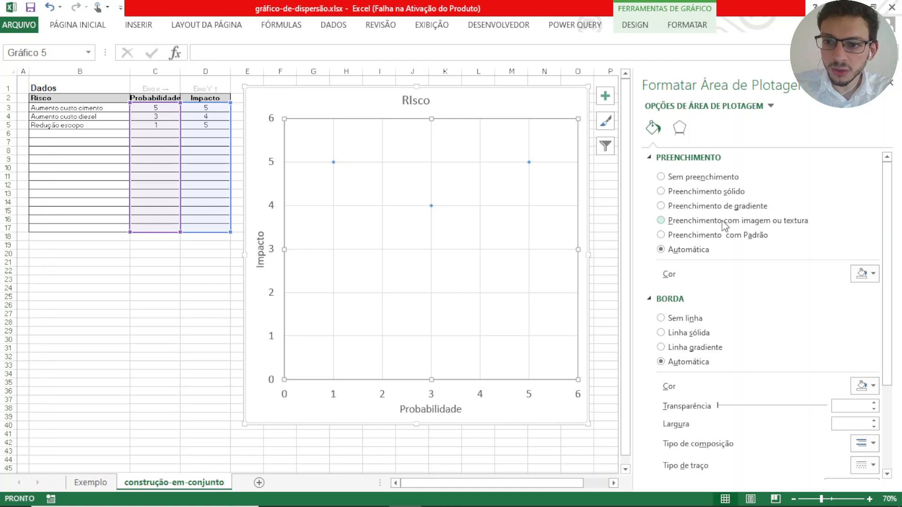
pyautogui.click(662, 221)
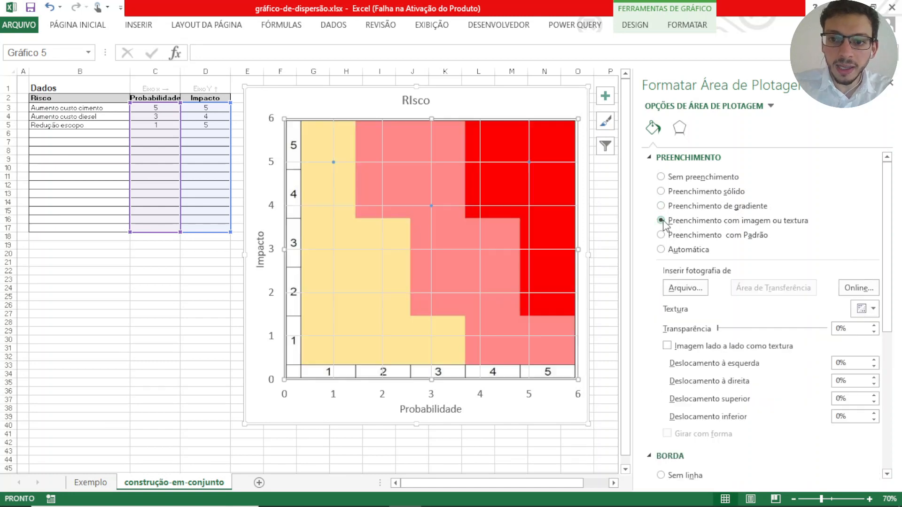
pyautogui.click(692, 283)
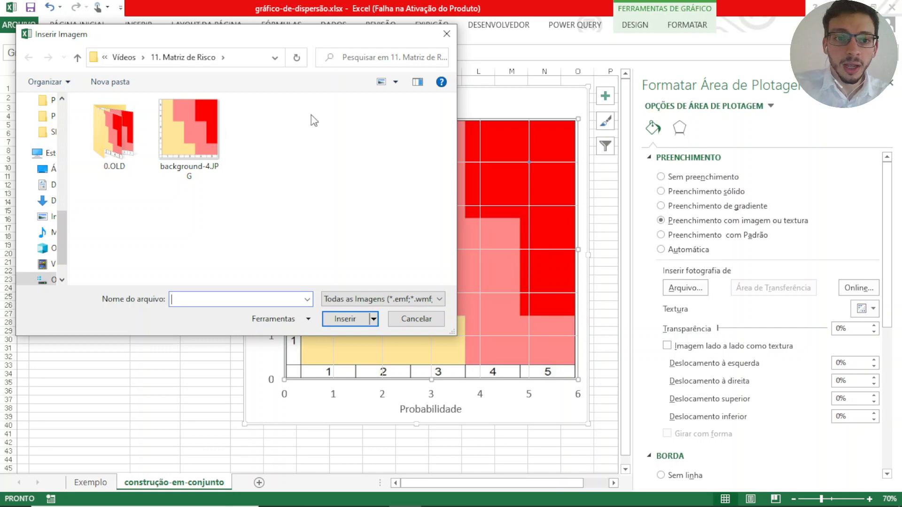
pyautogui.click(167, 152)
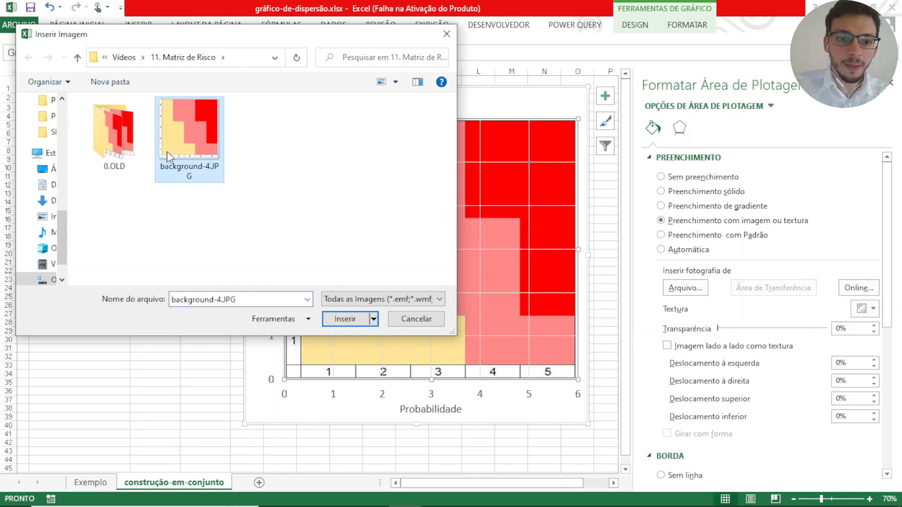
pyautogui.click(361, 321)
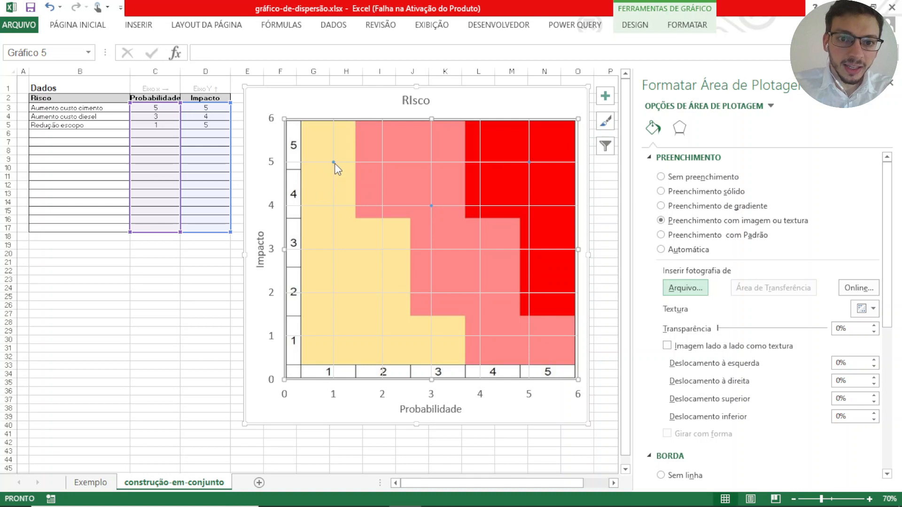
pyautogui.moveTo(335, 163)
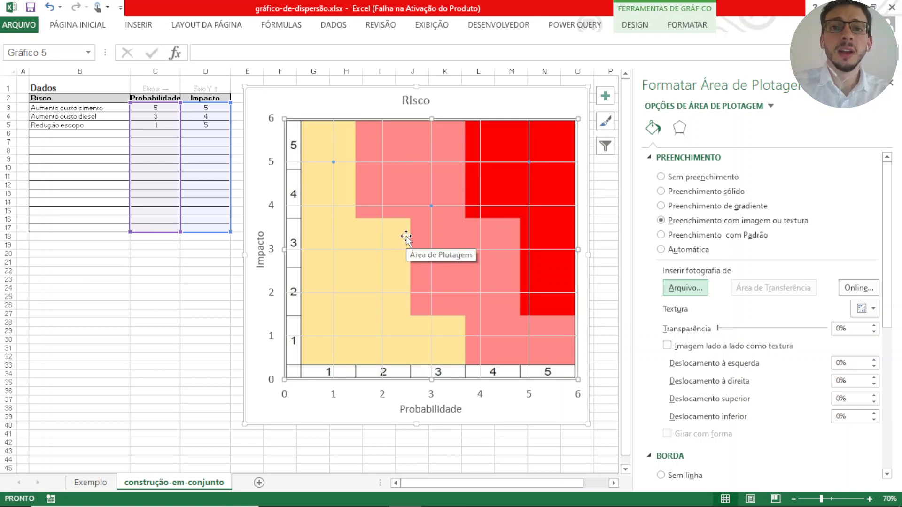
pyautogui.click(204, 309)
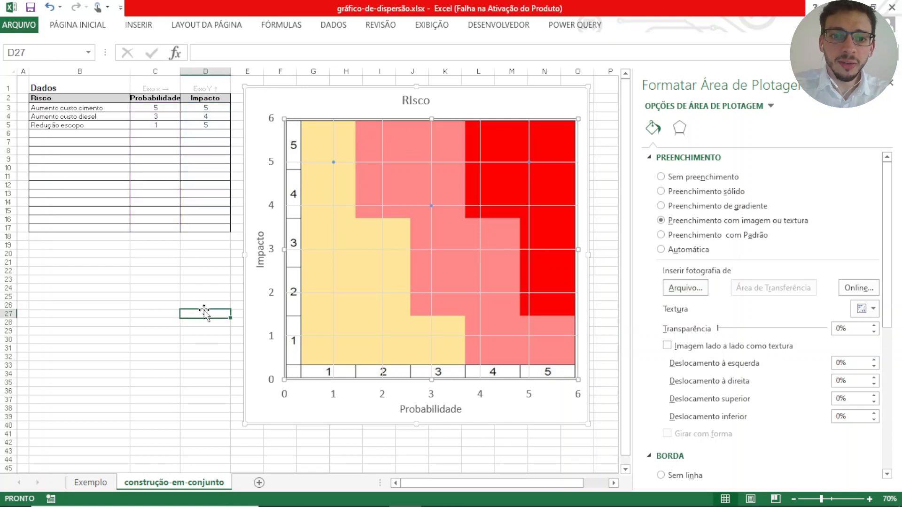
# - Examine the coloured matrix cells and their number labels on the Exemplo sheet, and return to the construção-em-conjunto sheet
pyautogui.click(89, 482)
pyautogui.click(395, 483)
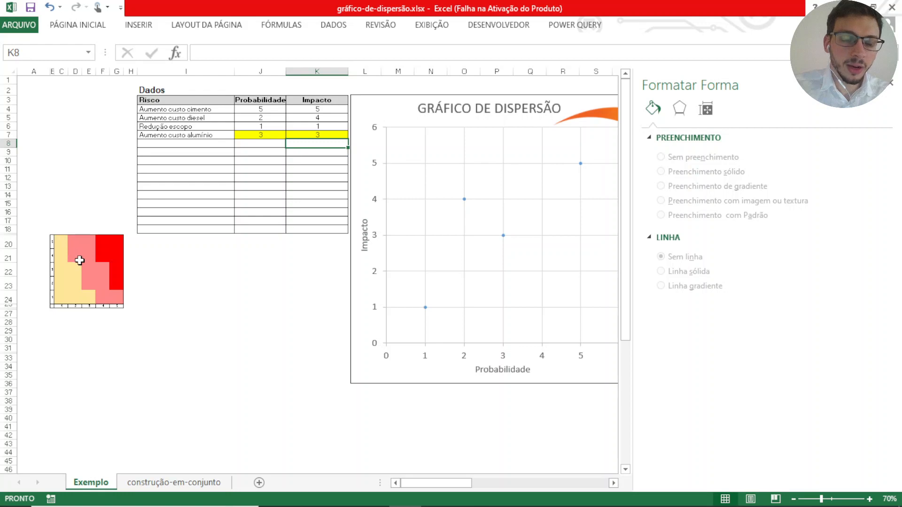
pyautogui.moveTo(58, 238); pyautogui.dragTo(113, 296)
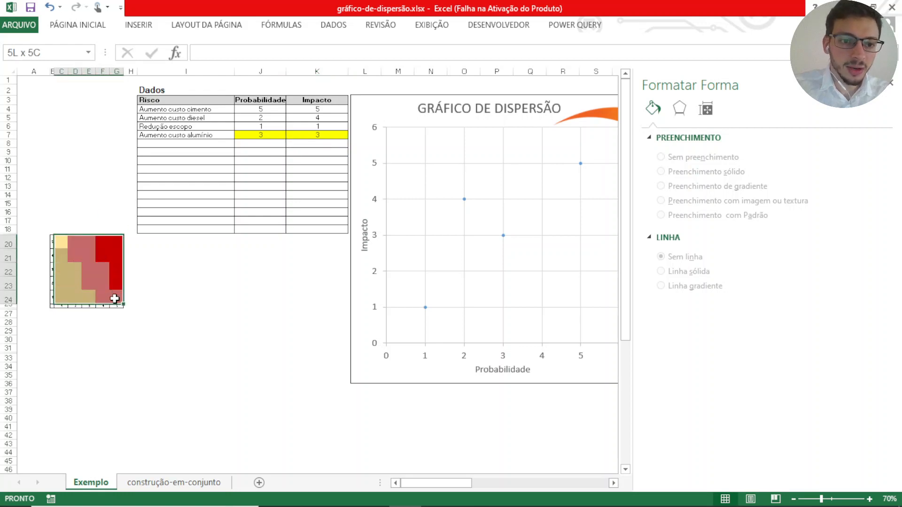
pyautogui.click(158, 282)
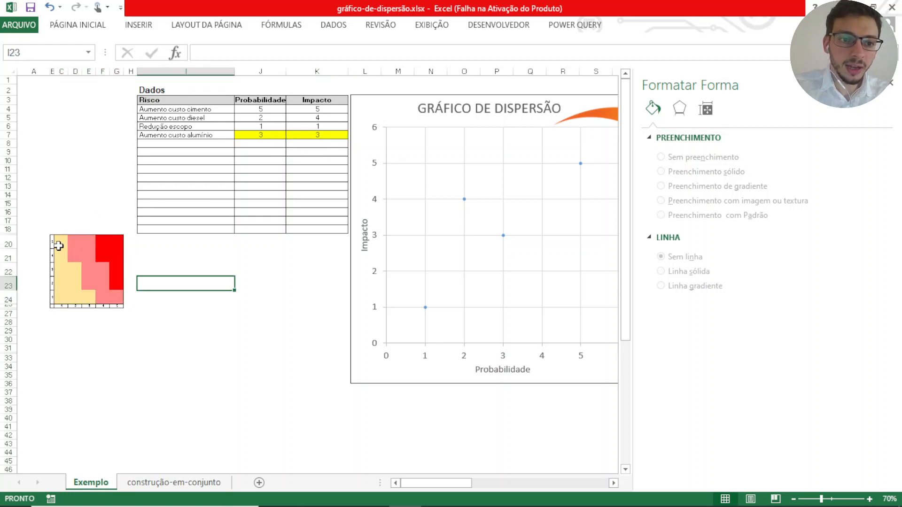
pyautogui.click(52, 240)
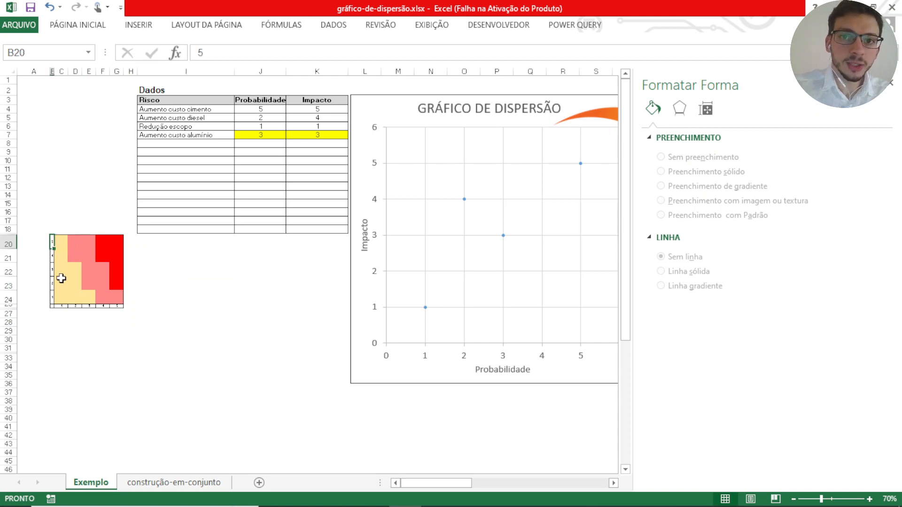
pyautogui.click(116, 357)
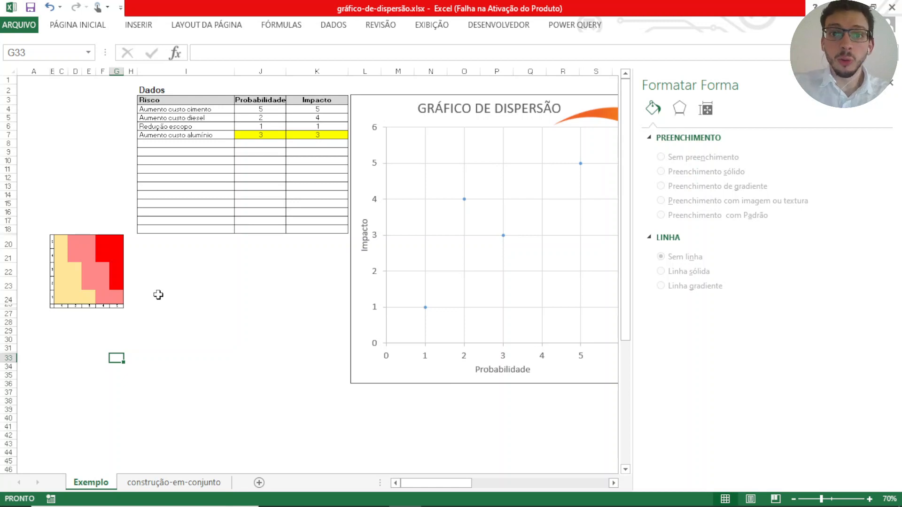
pyautogui.click(166, 483)
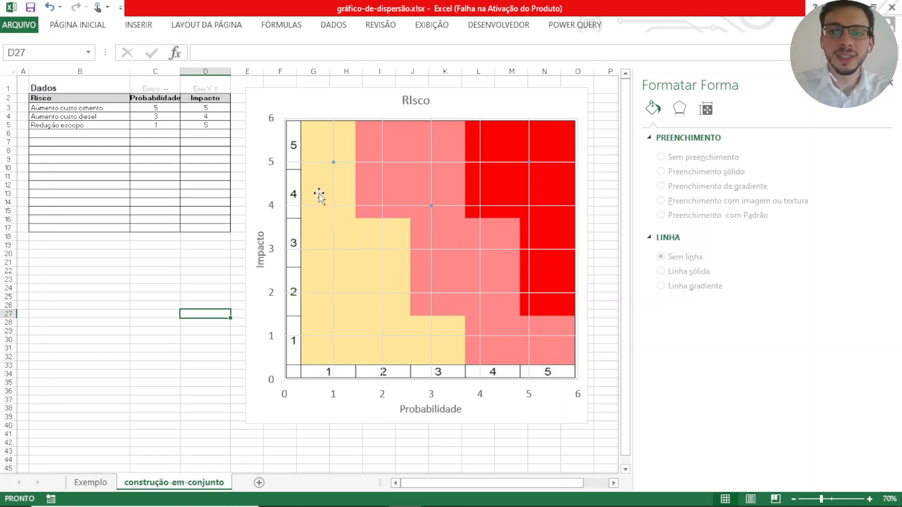
# - Draw a rectangle over the lower part of the chart's plot area as an alignment guide
pyautogui.click(894, 87)
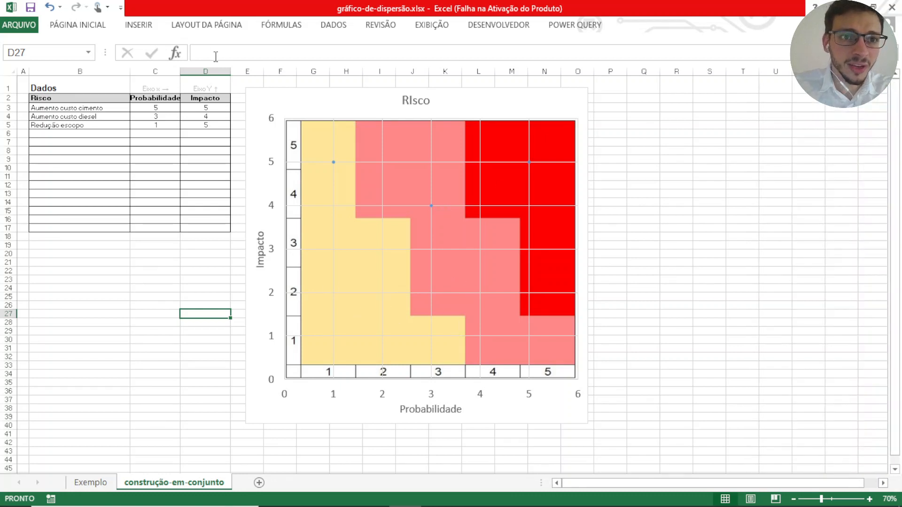
pyautogui.click(141, 25)
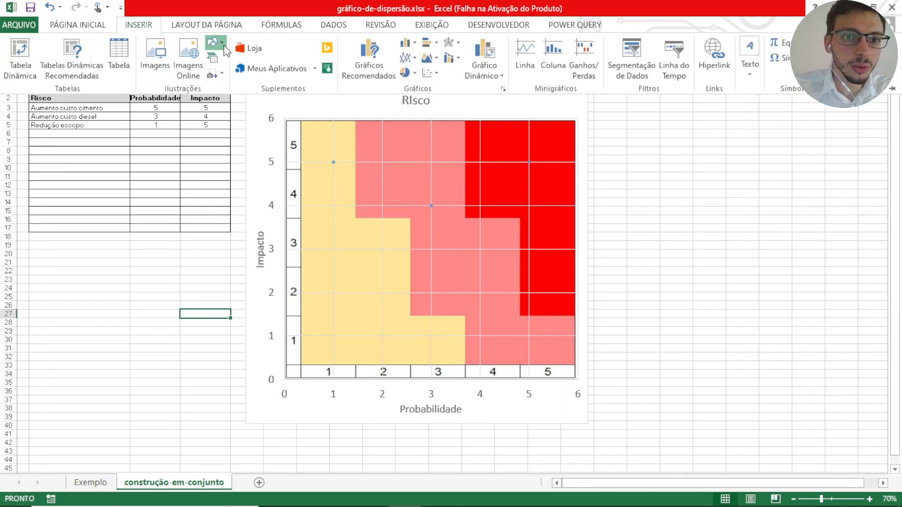
pyautogui.click(223, 44)
pyautogui.click(266, 73)
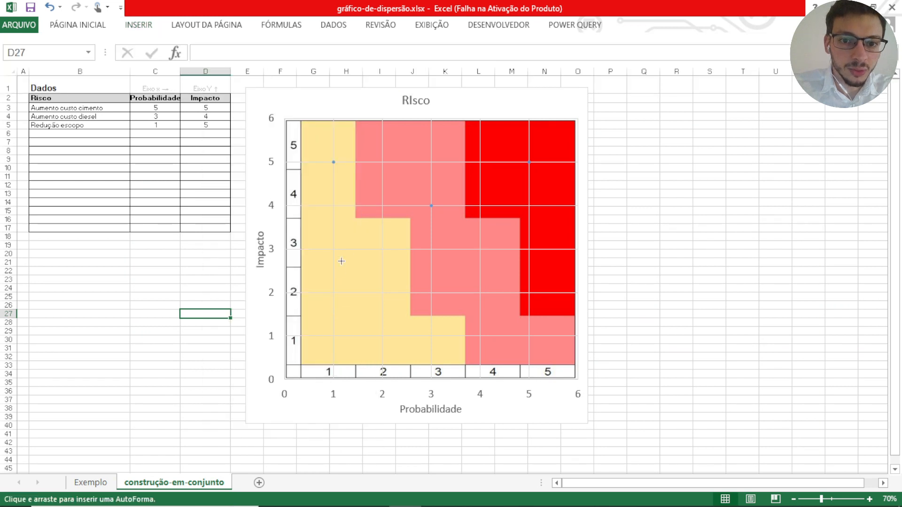
pyautogui.moveTo(317, 343); pyautogui.dragTo(446, 179)
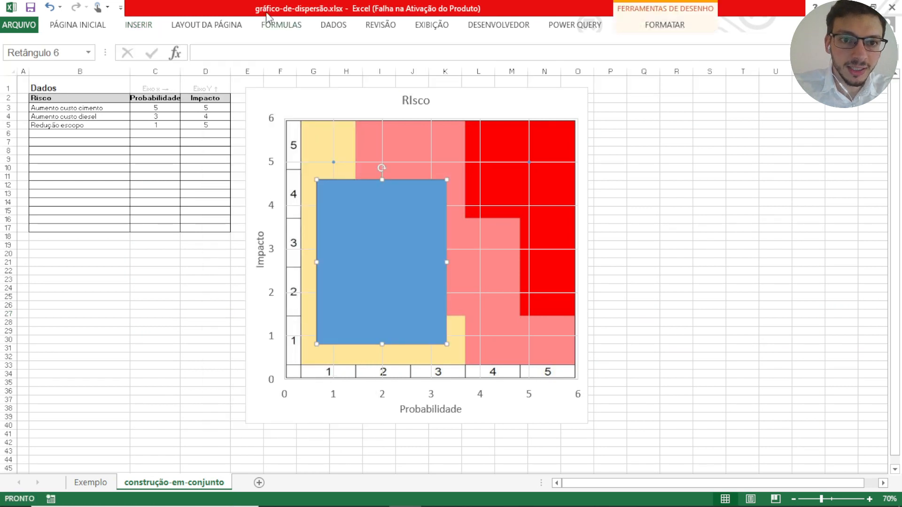
pyautogui.click(138, 26)
pyautogui.click(376, 241)
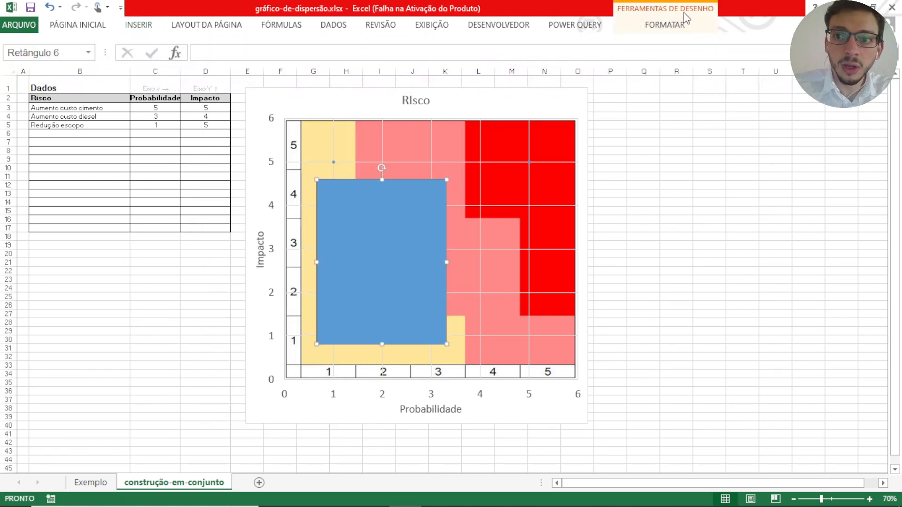
# - Remove the rectangle's fill and set its outline thickness to 3 pt
pyautogui.click(675, 23)
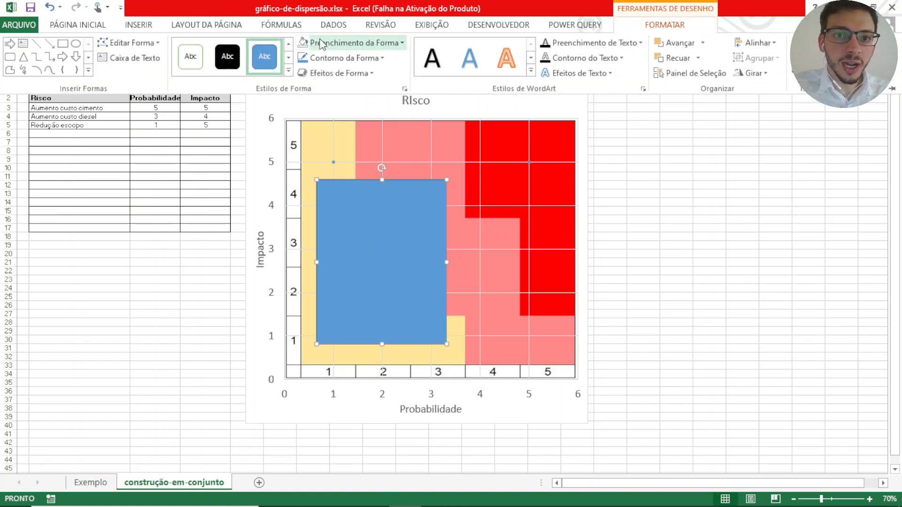
pyautogui.click(321, 43)
pyautogui.click(350, 201)
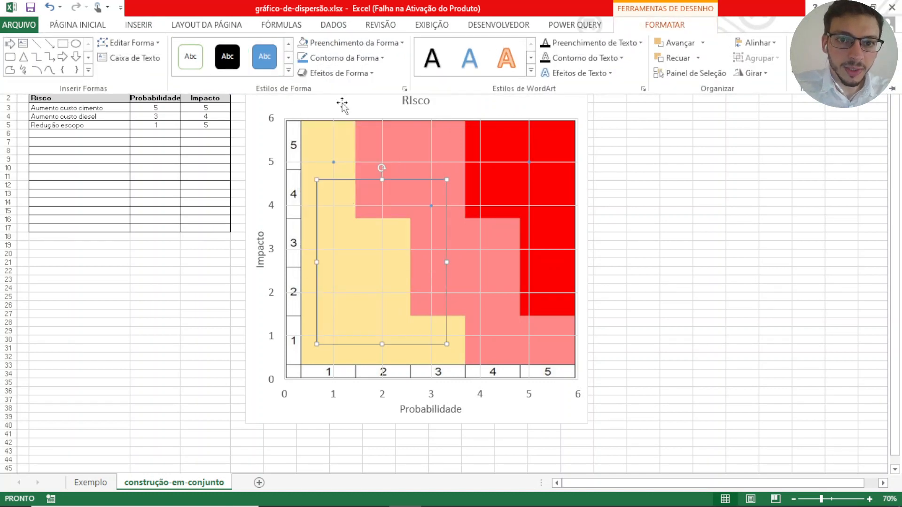
pyautogui.click(332, 56)
pyautogui.moveTo(375, 259)
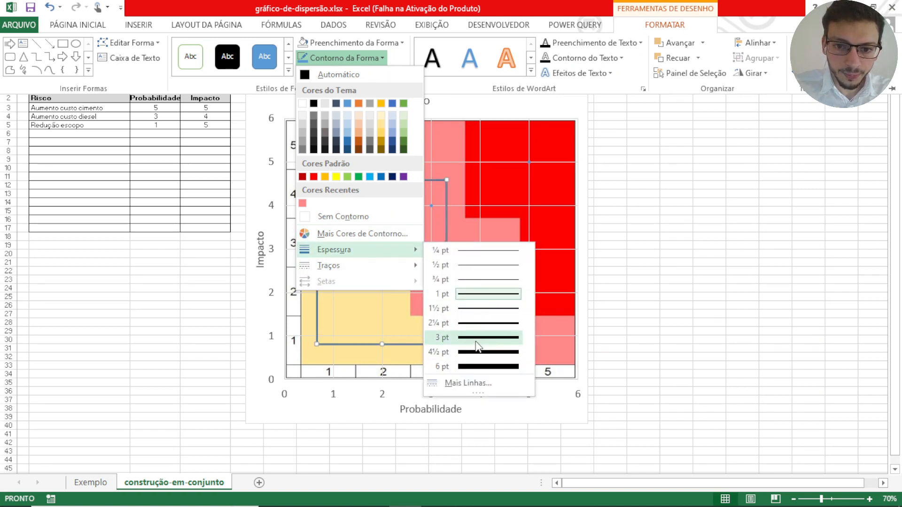
pyautogui.click(478, 342)
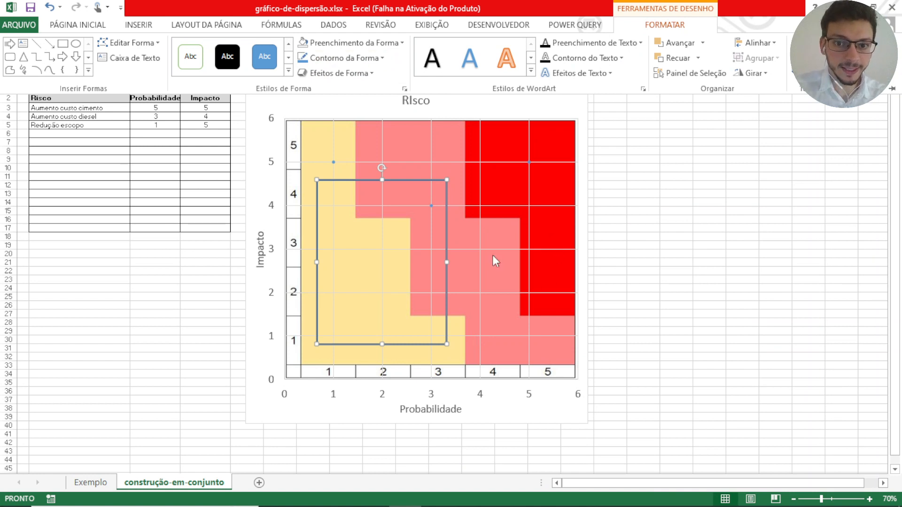
# - Resize the rectangle to span from the plot's axis origin to just around the data point (3, 4)
pyautogui.click(324, 345)
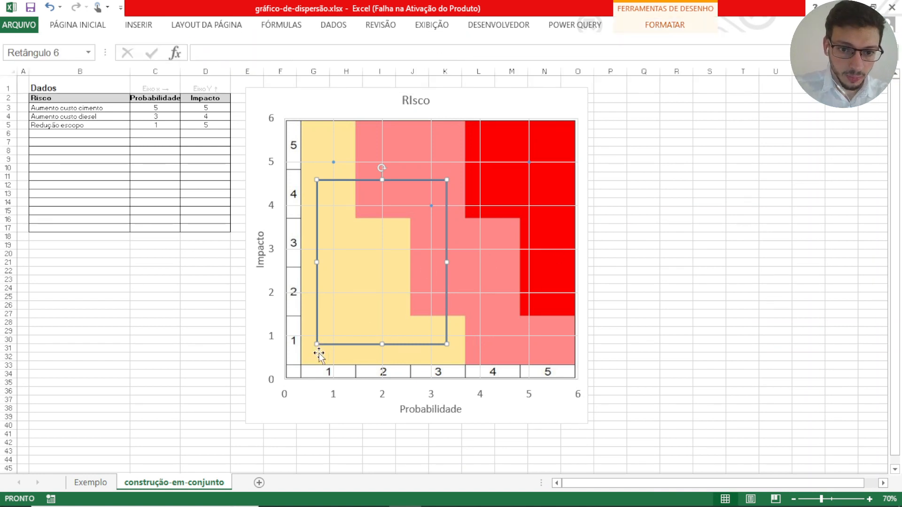
pyautogui.moveTo(314, 346); pyautogui.dragTo(285, 378)
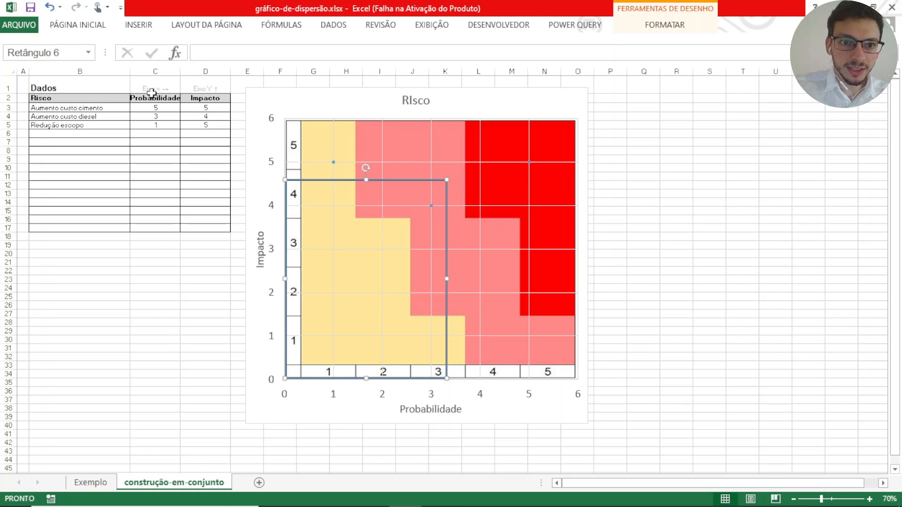
pyautogui.moveTo(446, 179)
pyautogui.mouseDown()
pyautogui.moveTo(451, 374)
pyautogui.moveTo(436, 365)
pyautogui.moveTo(441, 374)
pyautogui.moveTo(452, 208)
pyautogui.moveTo(322, 199)
pyautogui.moveTo(471, 196)
pyautogui.moveTo(439, 194)
pyautogui.mouseUp()
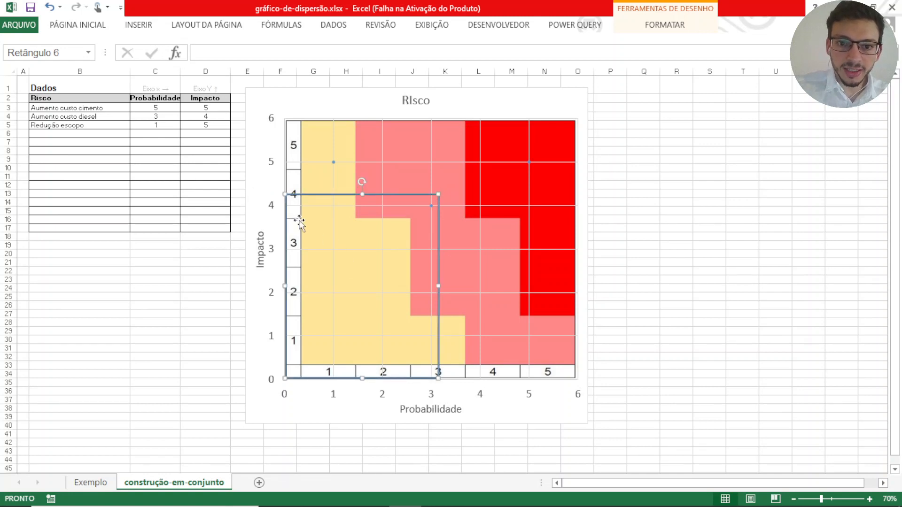
pyautogui.moveTo(432, 205)
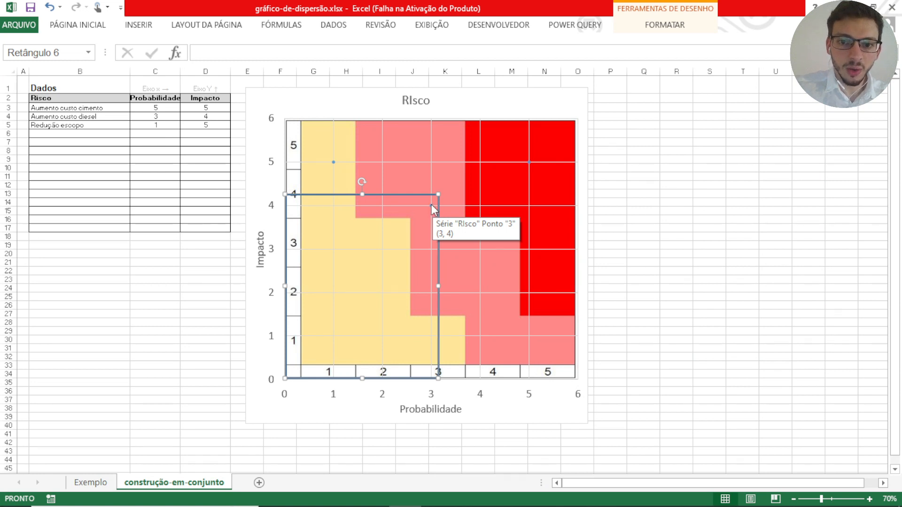
pyautogui.click(458, 195)
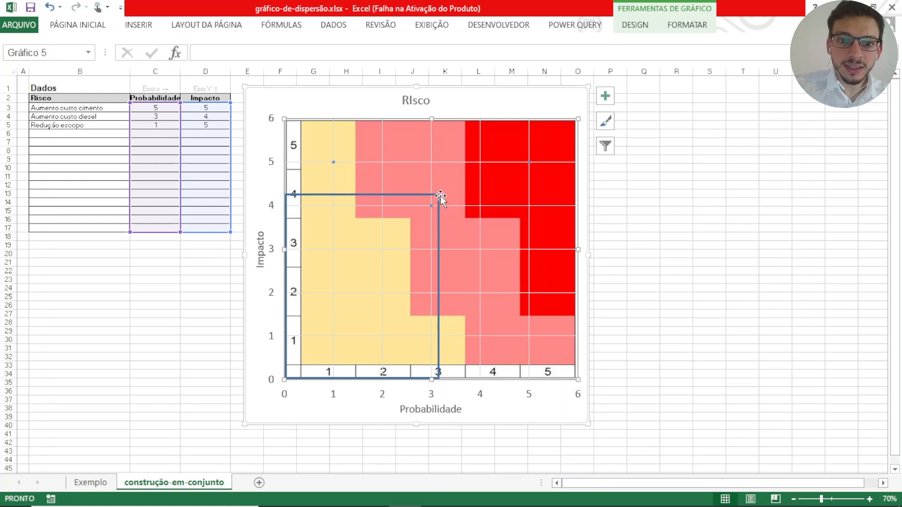
# - Set the Probabilidade axis minimum to 0,2 and tune its maximum through 5,8 and 5,4 to 5,5
pyautogui.doubleClick(482, 400)
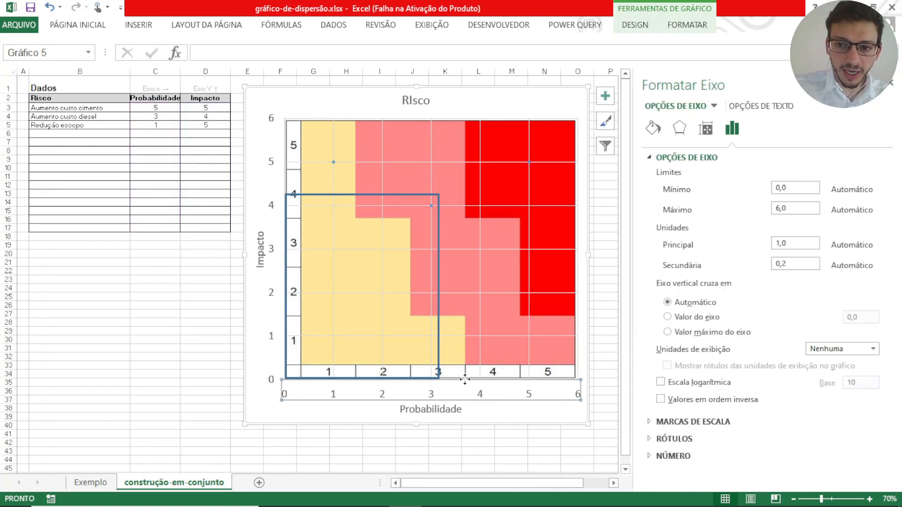
pyautogui.click(806, 186)
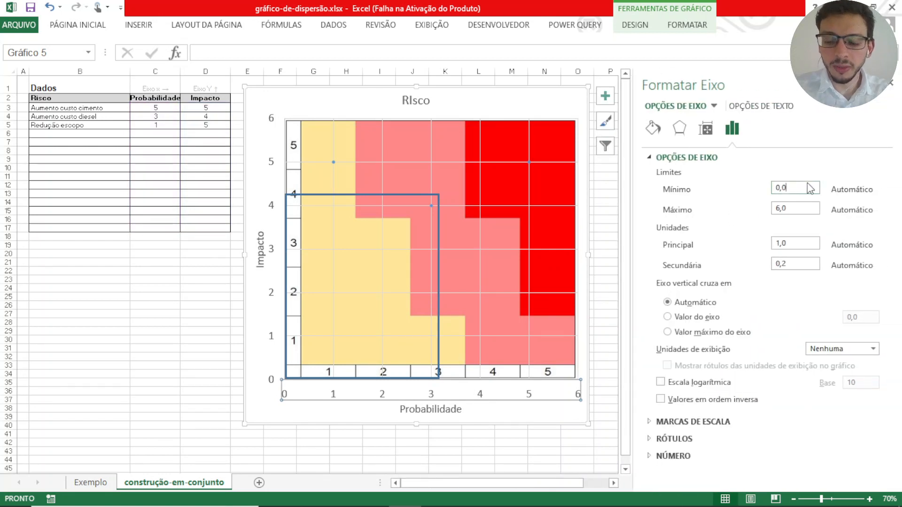
pyautogui.write('2')
pyautogui.click(809, 210)
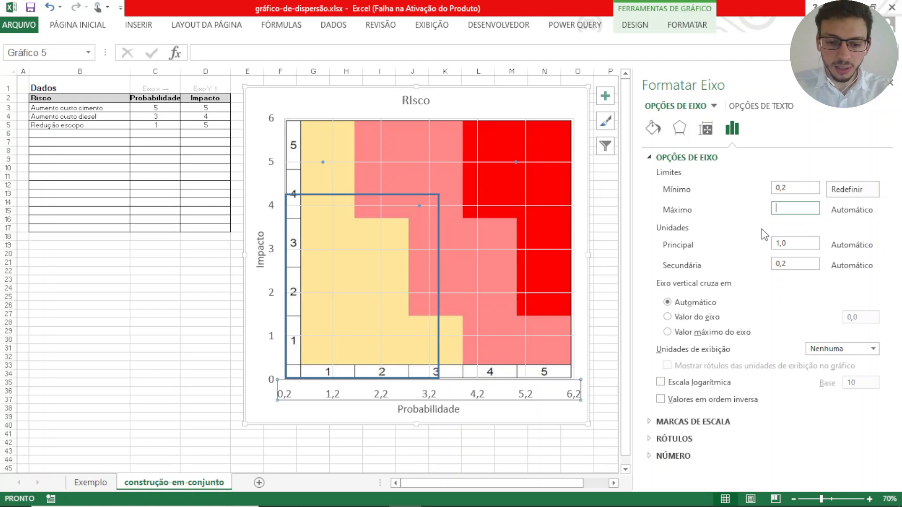
pyautogui.press('Return')
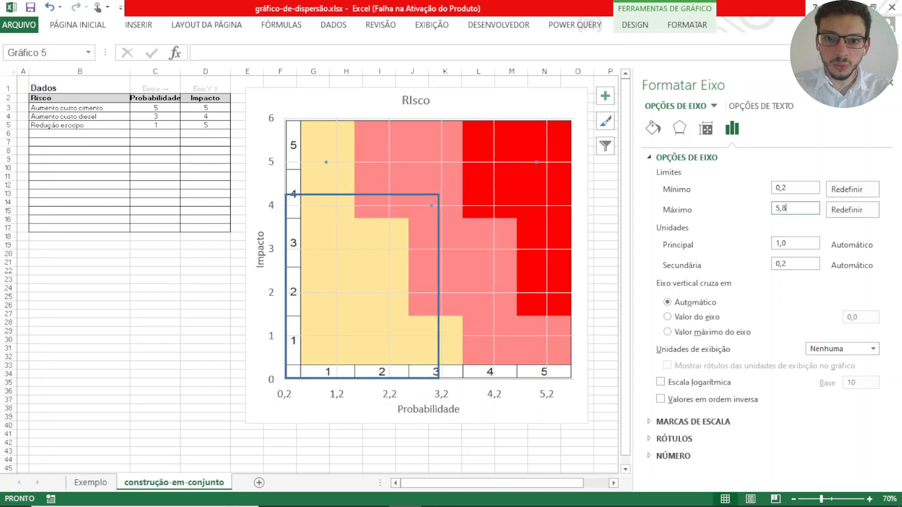
pyautogui.press('Return')
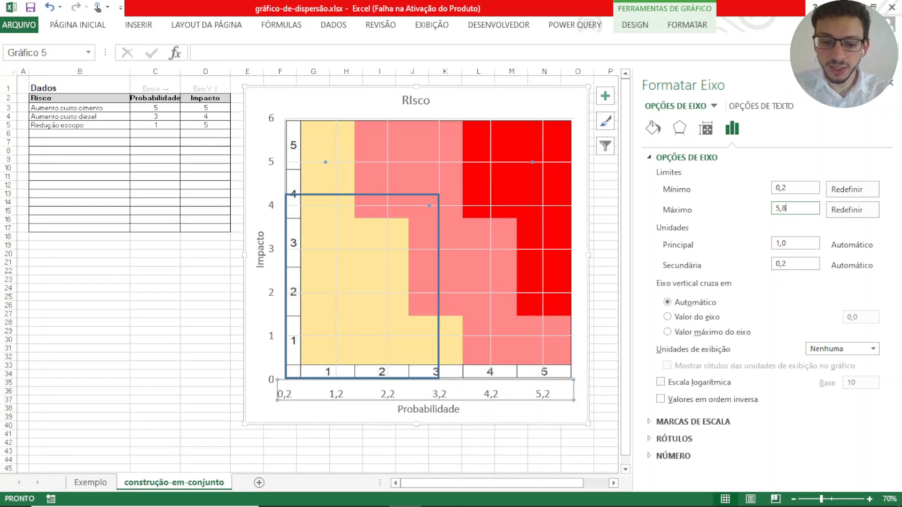
pyautogui.press('Return')
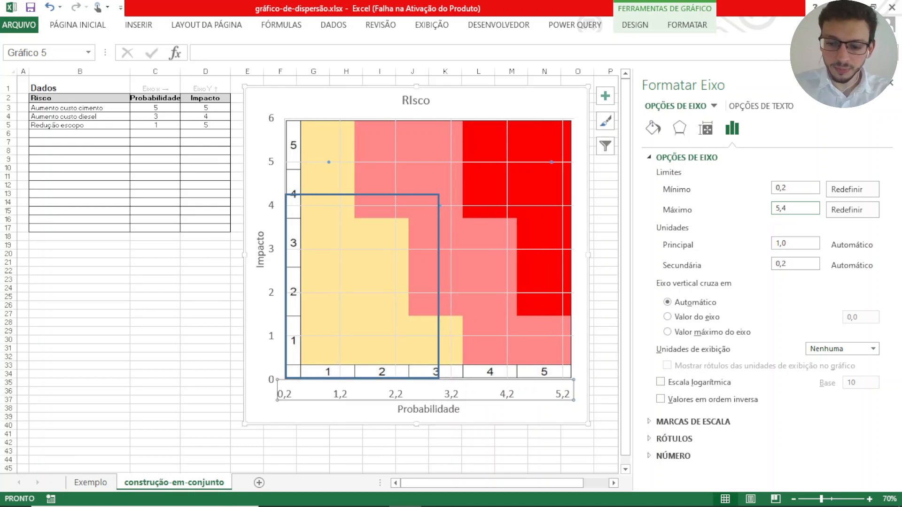
pyautogui.write('5')
pyautogui.press('Return')
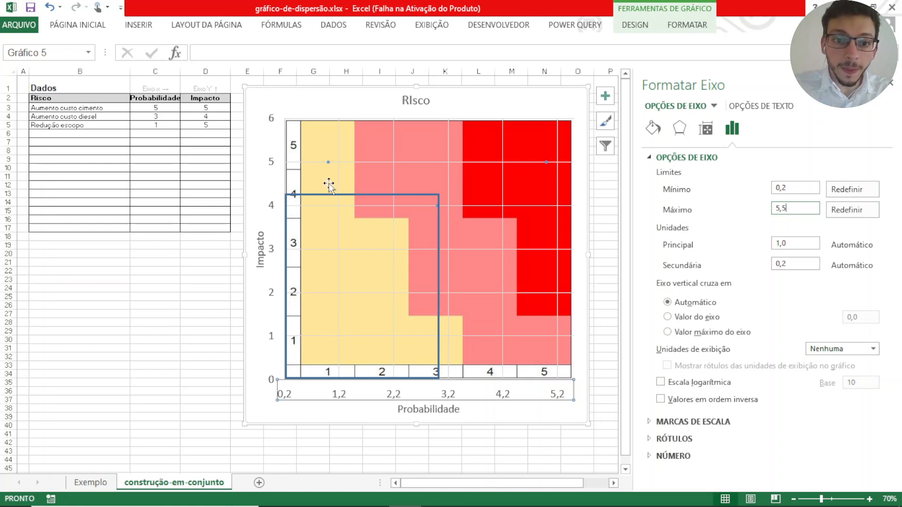
# - Set the Impacto axis minimum to 0,2 and its maximum first to 5,5, then to 5,6
pyautogui.click(274, 215)
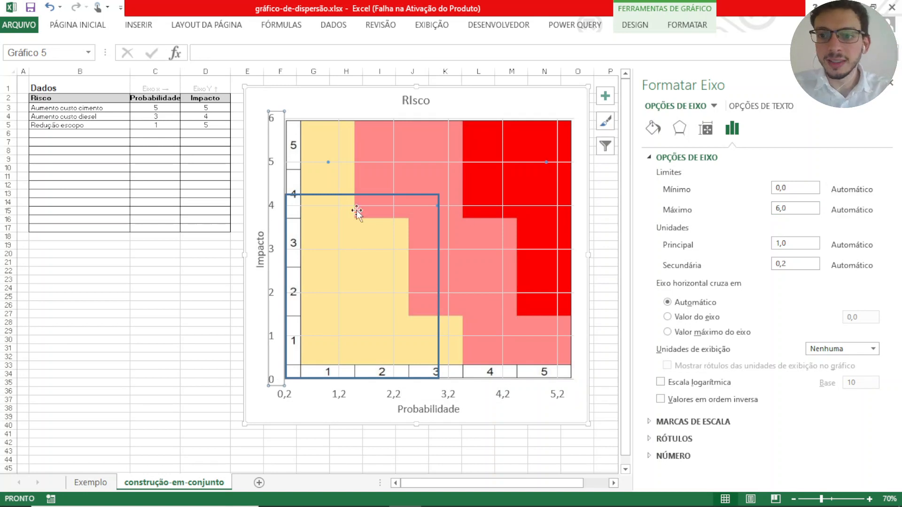
pyautogui.click(801, 188)
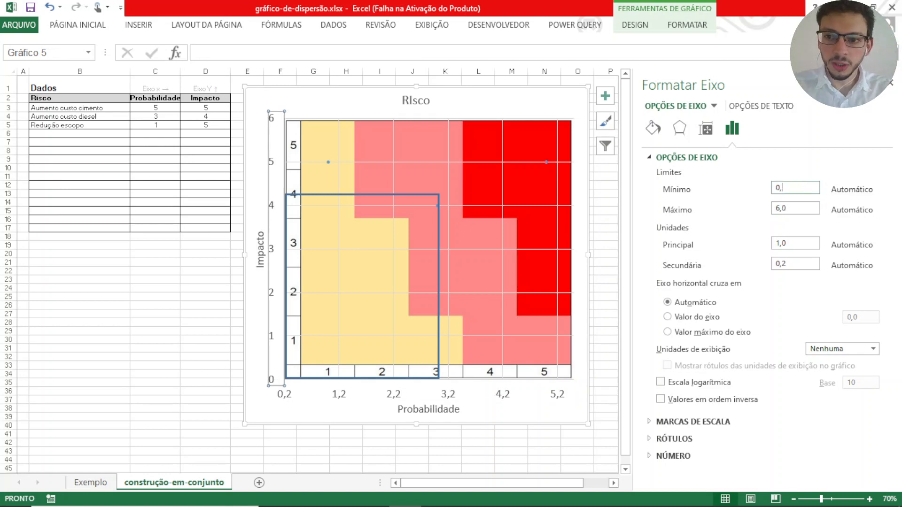
pyautogui.click(800, 209)
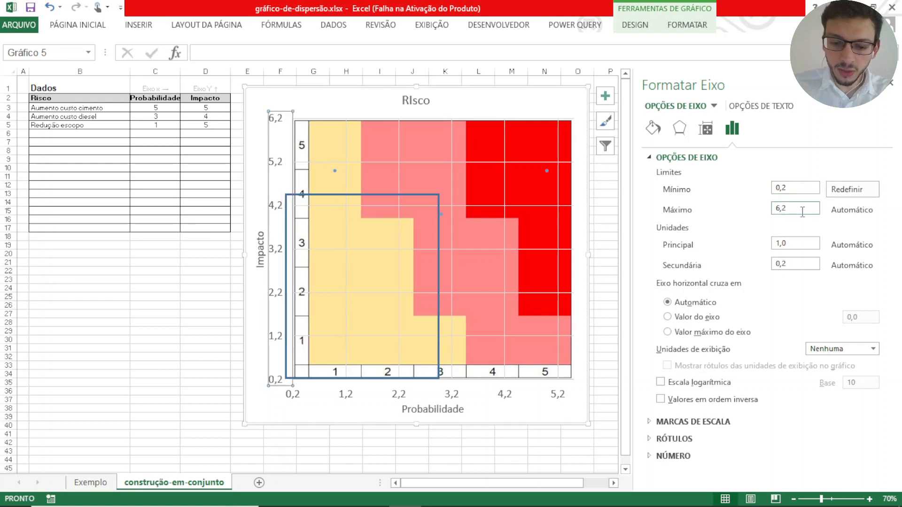
pyautogui.press('Return')
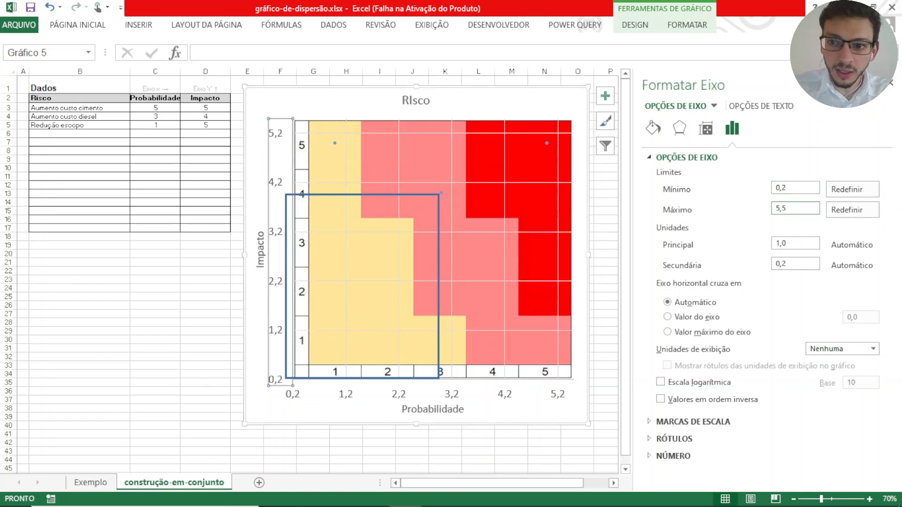
pyautogui.press('Return')
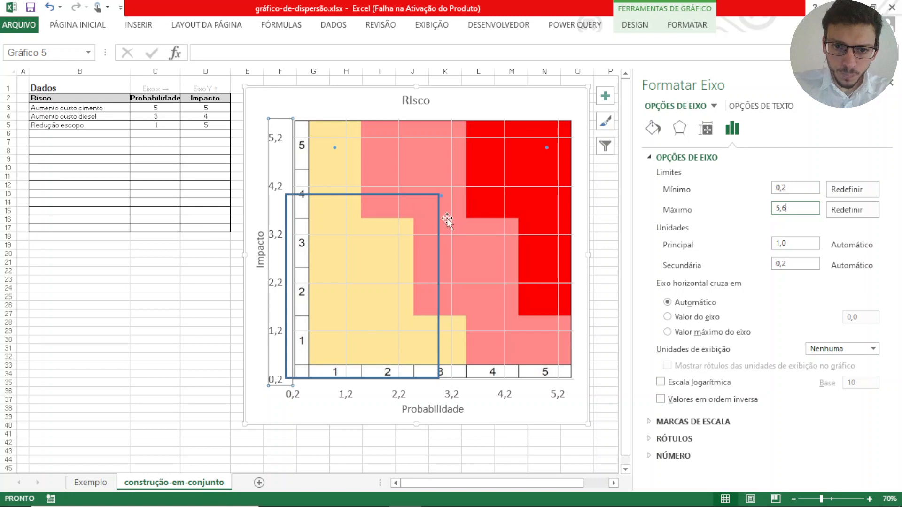
# - Widen the guide rectangle slightly so its upper corner meets the data point (3, 4), and check the alignment with the matrix labels
pyautogui.click(439, 352)
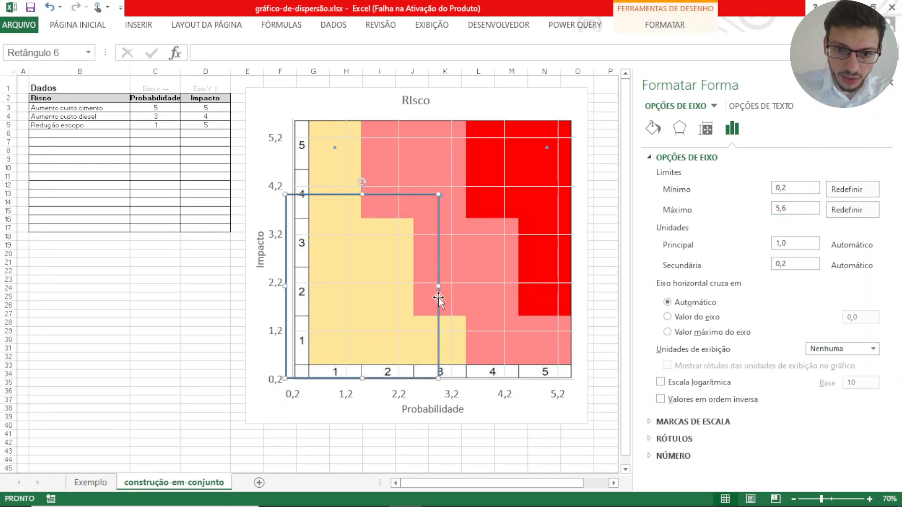
pyautogui.moveTo(437, 285); pyautogui.dragTo(440, 282)
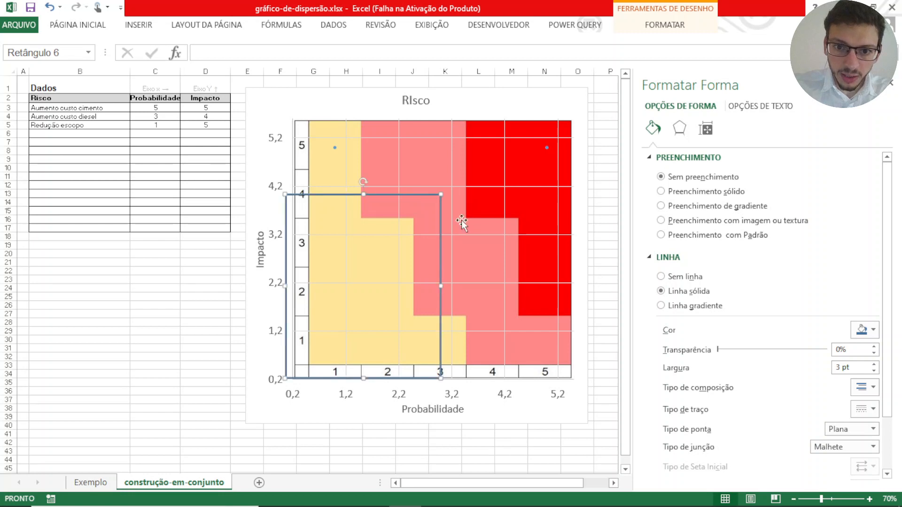
pyautogui.click(479, 210)
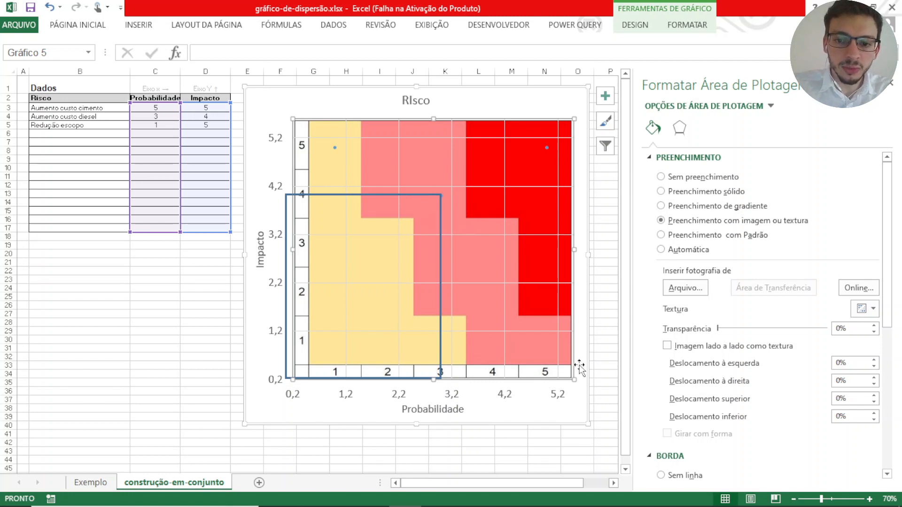
pyautogui.click(547, 147)
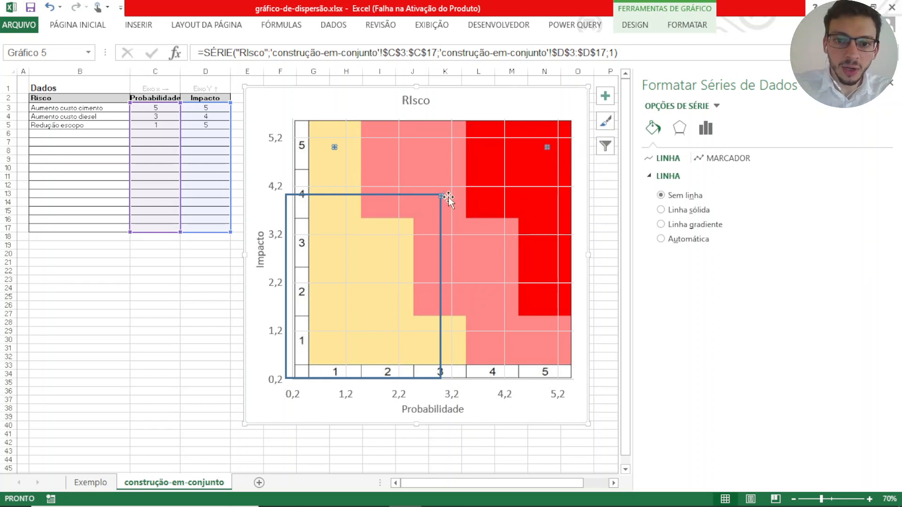
pyautogui.click(442, 218)
pyautogui.click(433, 208)
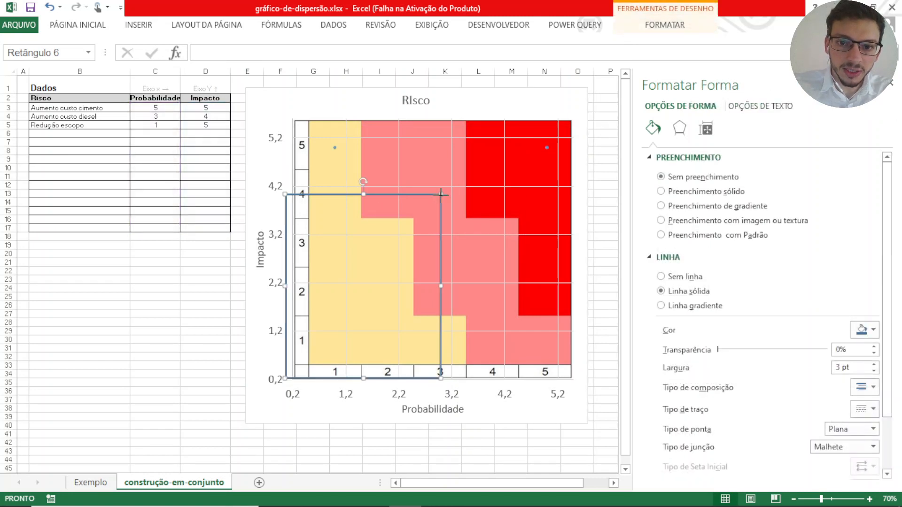
# - Stretch the guide rectangle's corner to the data point (5, 5) to check its alignment, and delete the rectangle
pyautogui.moveTo(441, 194); pyautogui.dragTo(547, 145)
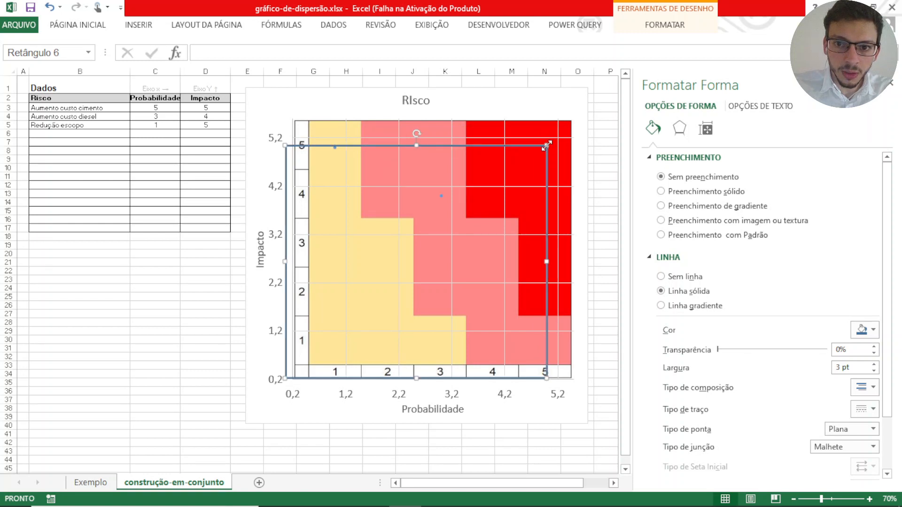
pyautogui.click(573, 157)
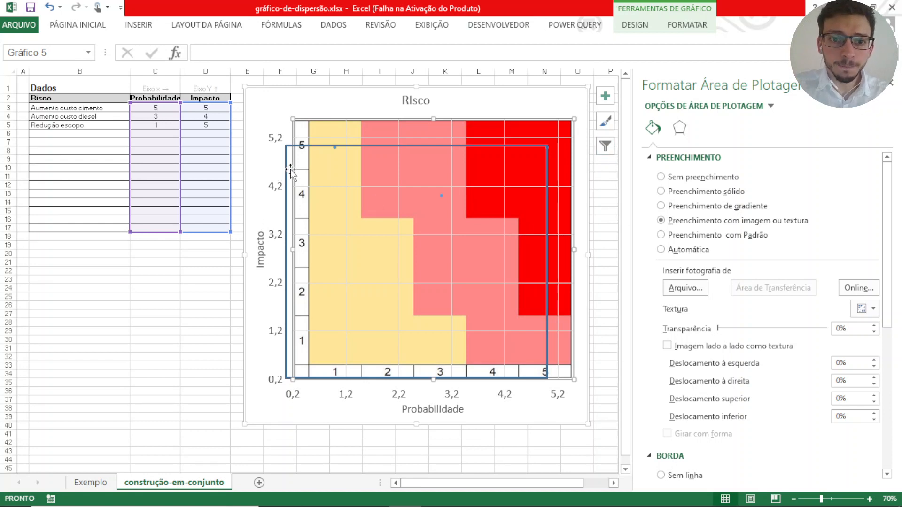
pyautogui.moveTo(290, 172); pyautogui.dragTo(285, 173)
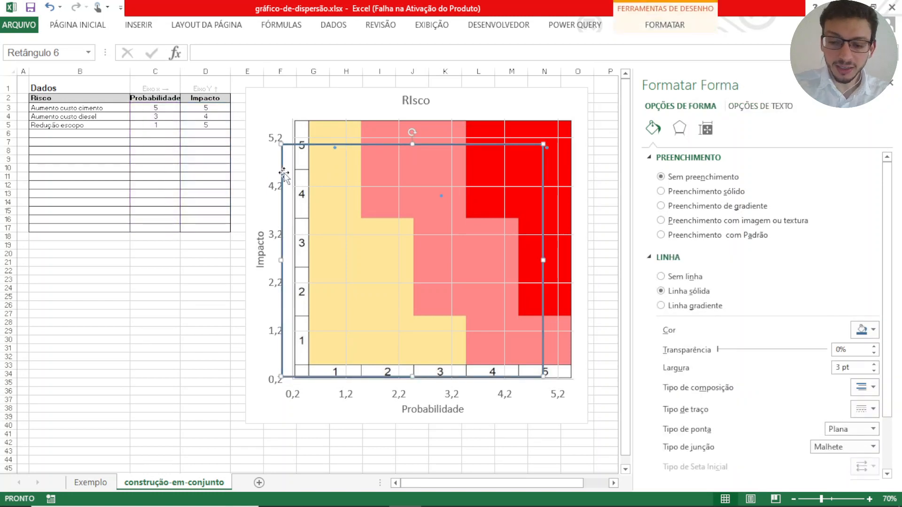
pyautogui.press('Delete')
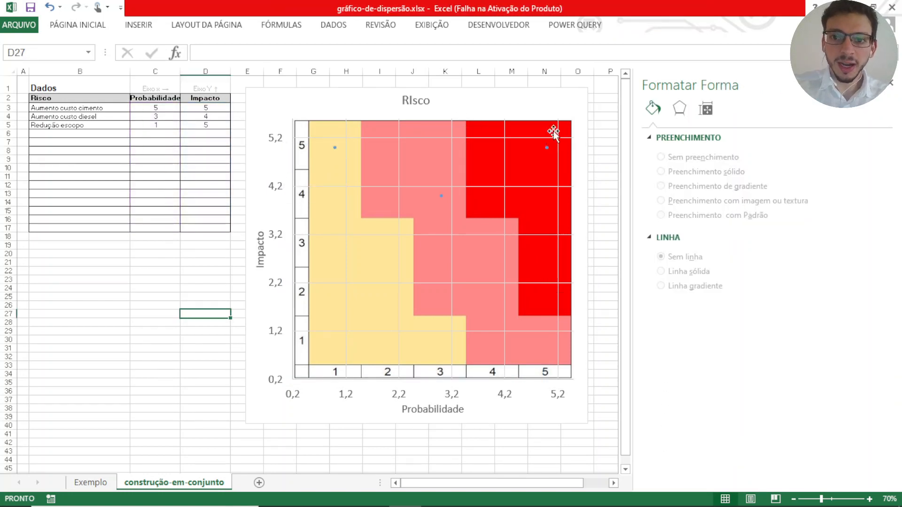
# - Remove the gridlines from the risk chart
pyautogui.click(578, 91)
pyautogui.click(888, 88)
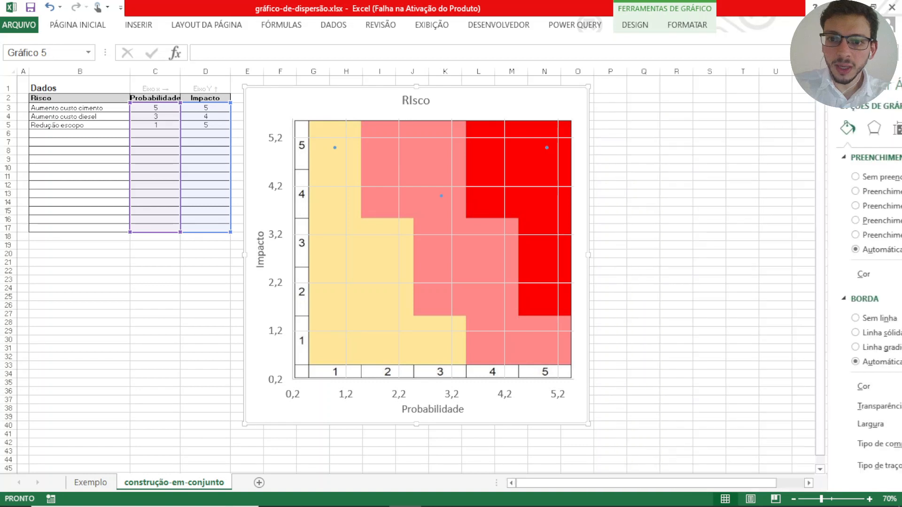
pyautogui.click(604, 97)
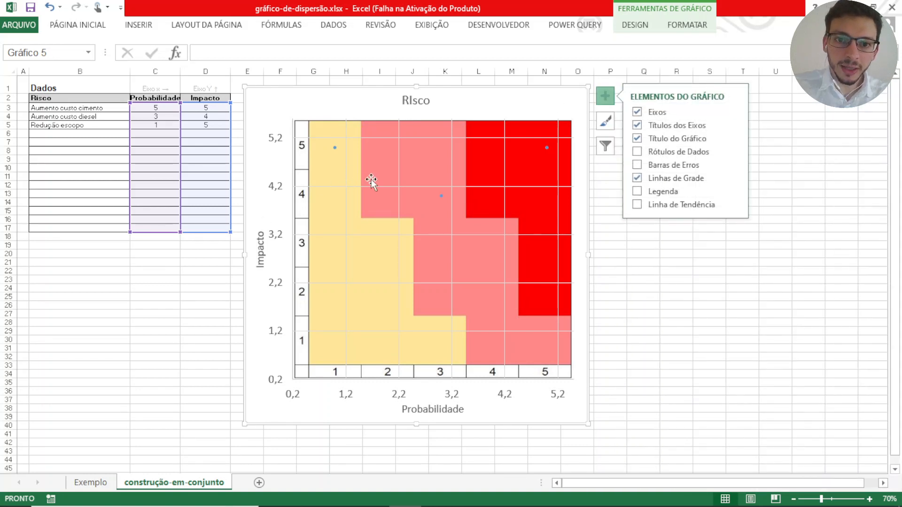
pyautogui.click(636, 178)
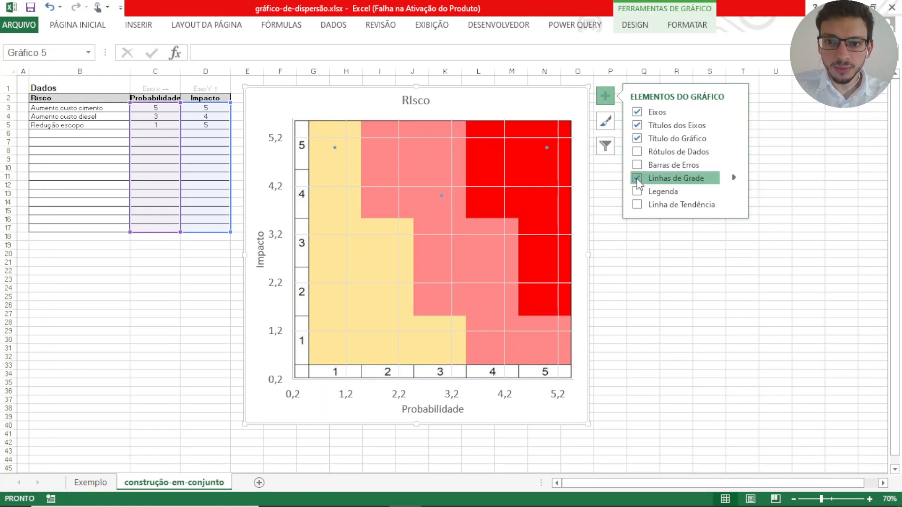
# - Add data labels to the points using the risk names in B3:B17, without the Y value or leader lines
pyautogui.click(636, 152)
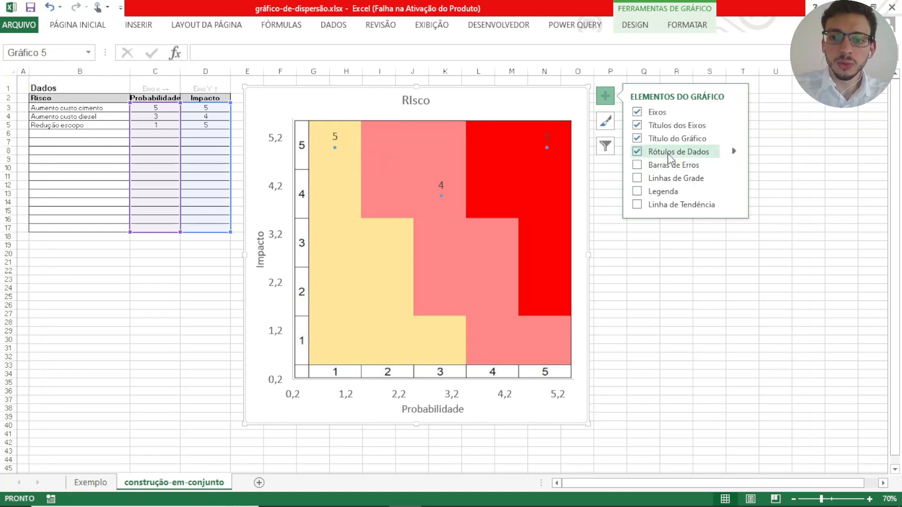
pyautogui.click(734, 152)
pyautogui.click(787, 253)
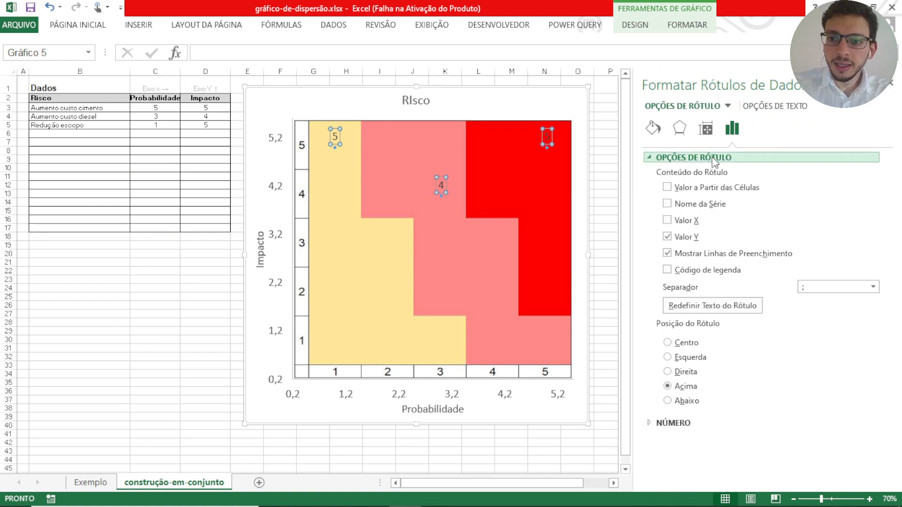
pyautogui.click(667, 187)
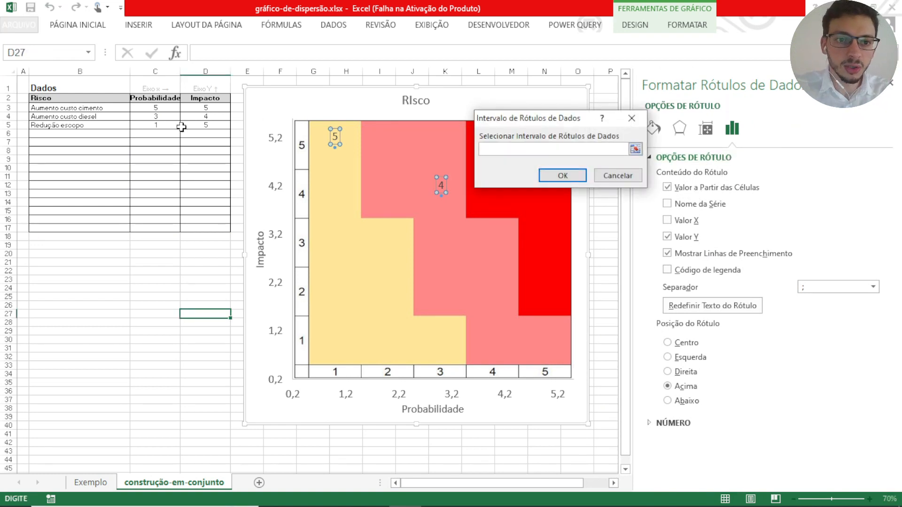
pyautogui.click(635, 149)
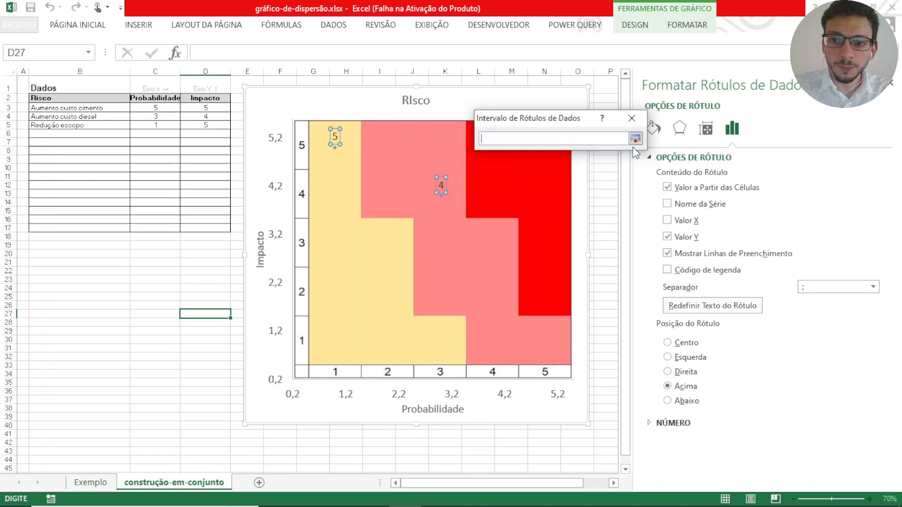
pyautogui.moveTo(96, 109); pyautogui.dragTo(91, 229)
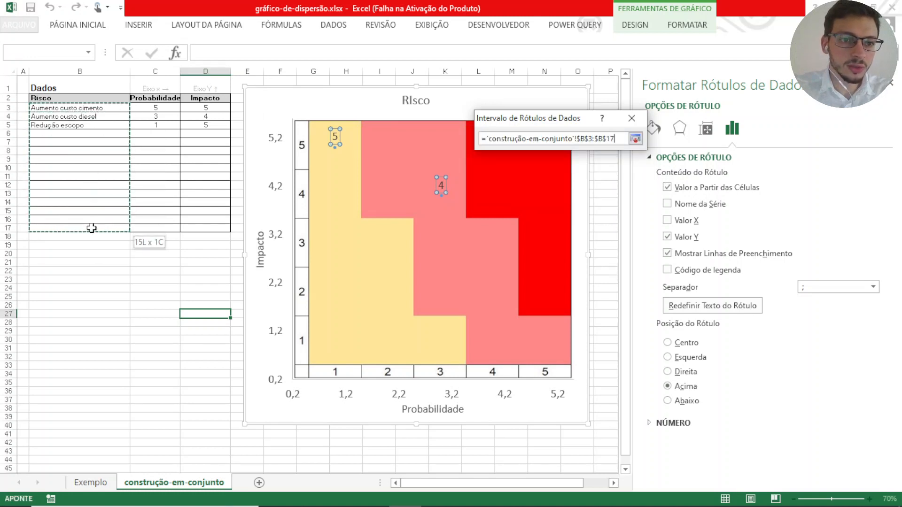
pyautogui.press('Return')
pyautogui.click(578, 176)
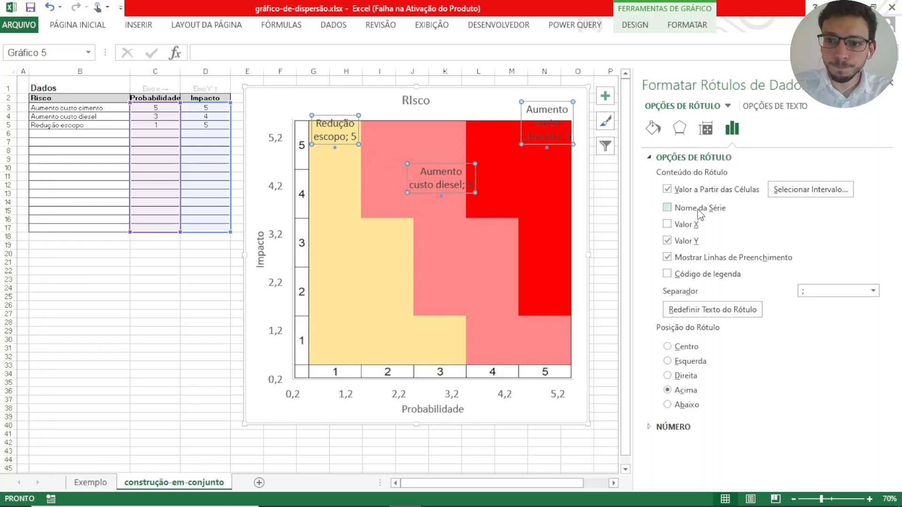
pyautogui.click(667, 240)
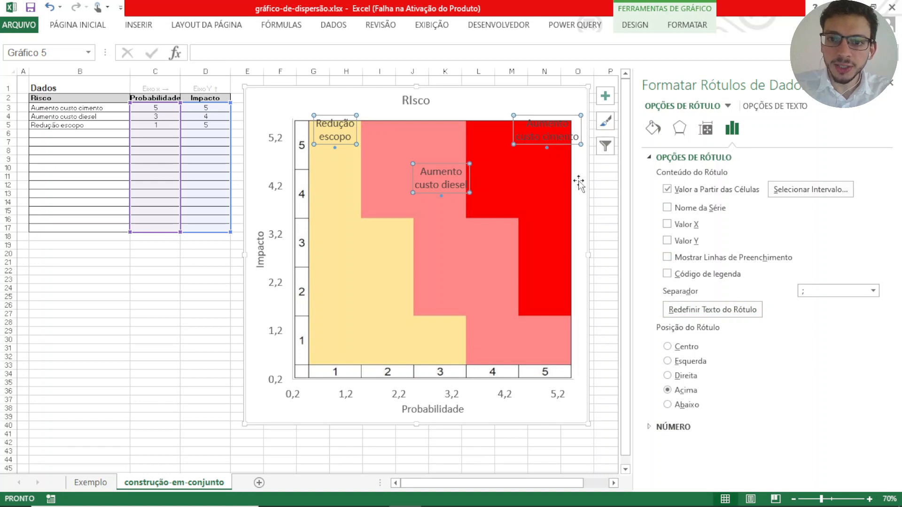
pyautogui.click(891, 85)
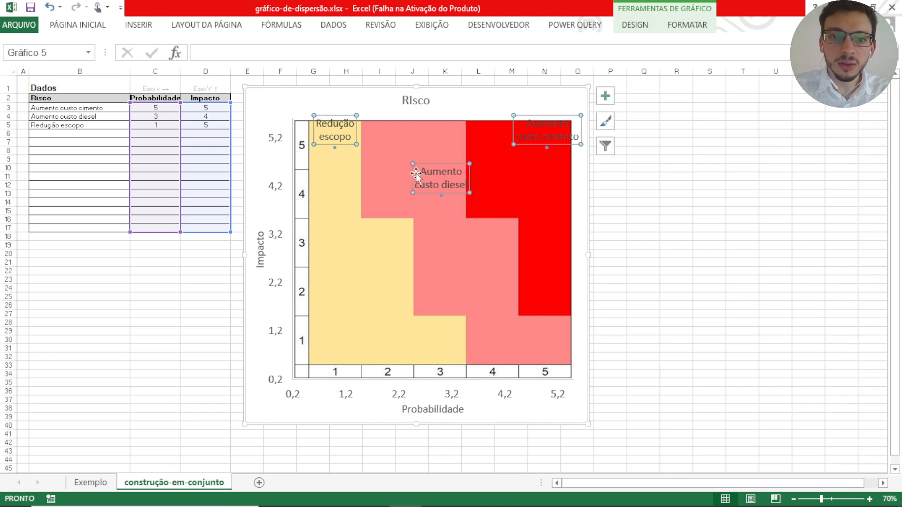
# - Set the data series markers to none so only the risk name labels mark the points
pyautogui.doubleClick(334, 149)
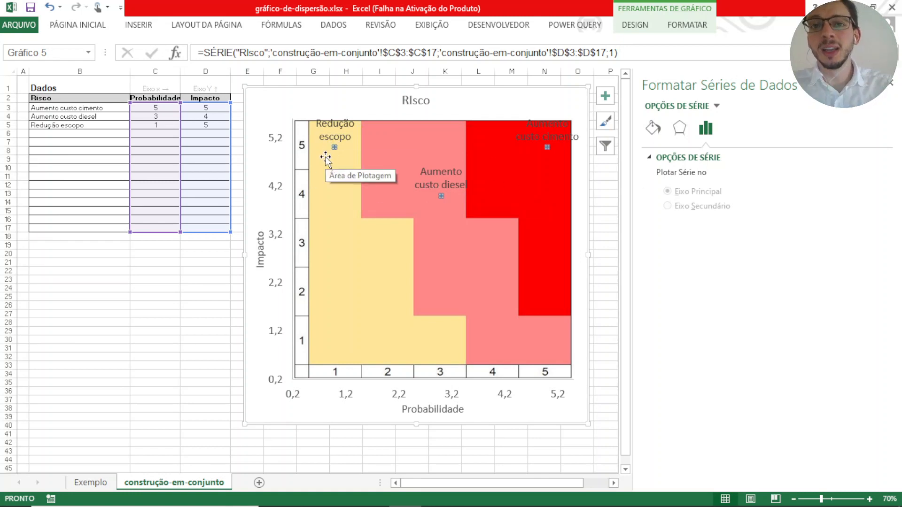
pyautogui.click(653, 128)
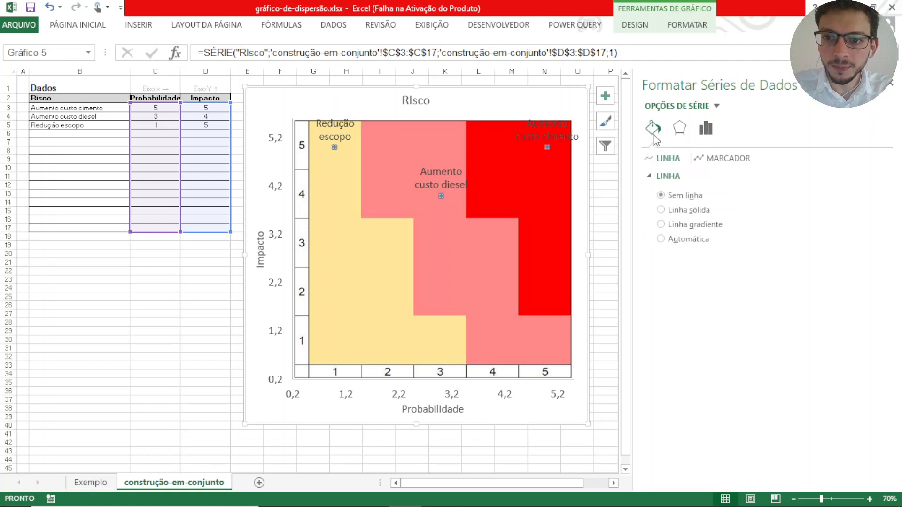
pyautogui.click(724, 159)
pyautogui.click(676, 175)
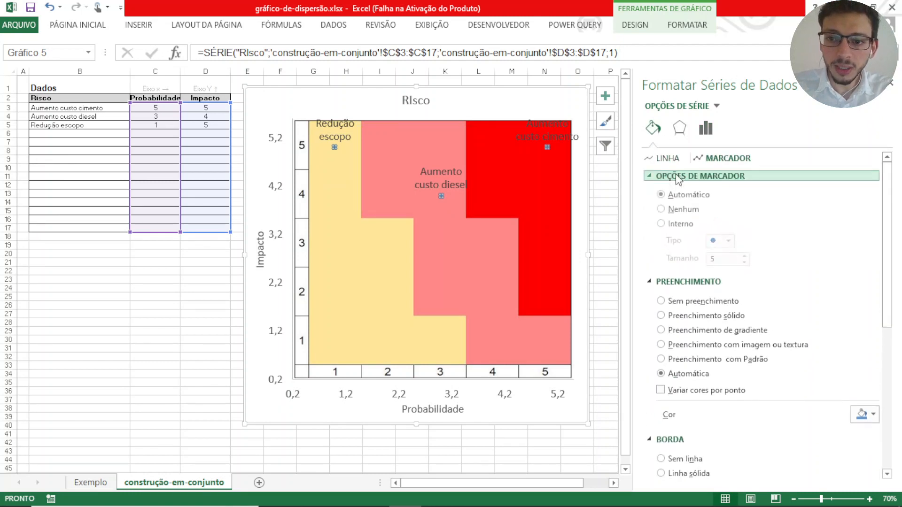
pyautogui.click(684, 209)
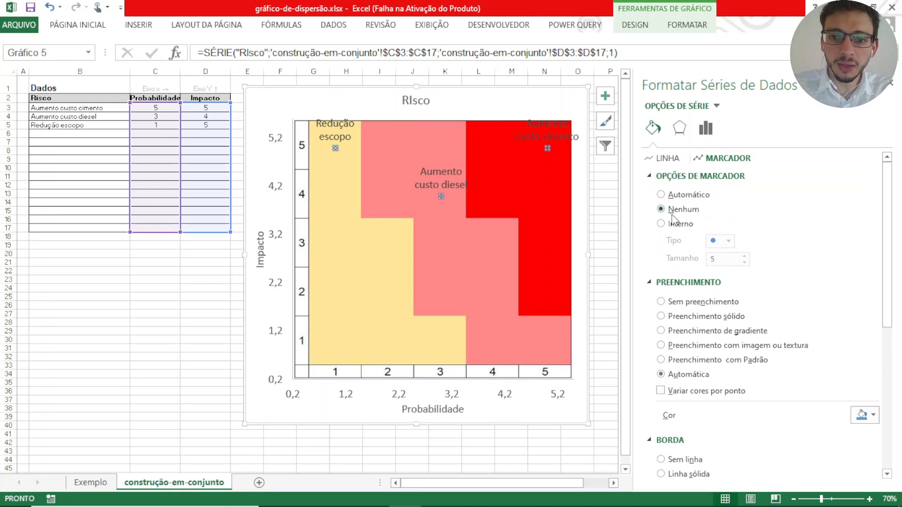
pyautogui.click(602, 186)
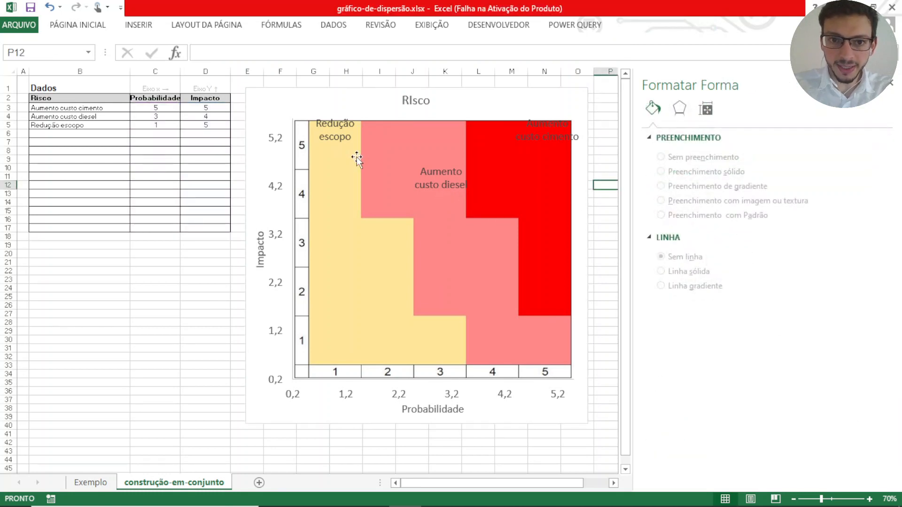
# - Centre the data labels on their points and hide the chart's numeric axes, keeping the axis titles
pyautogui.click(340, 139)
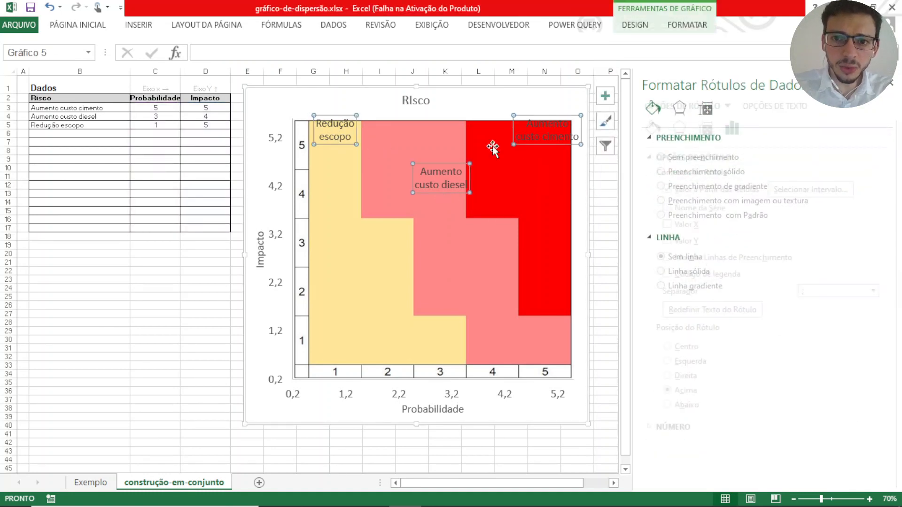
pyautogui.click(892, 87)
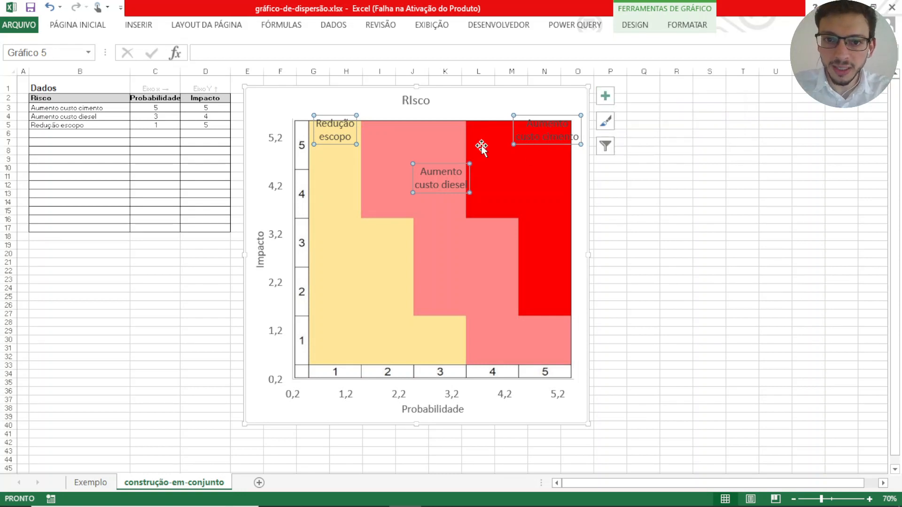
pyautogui.click(607, 97)
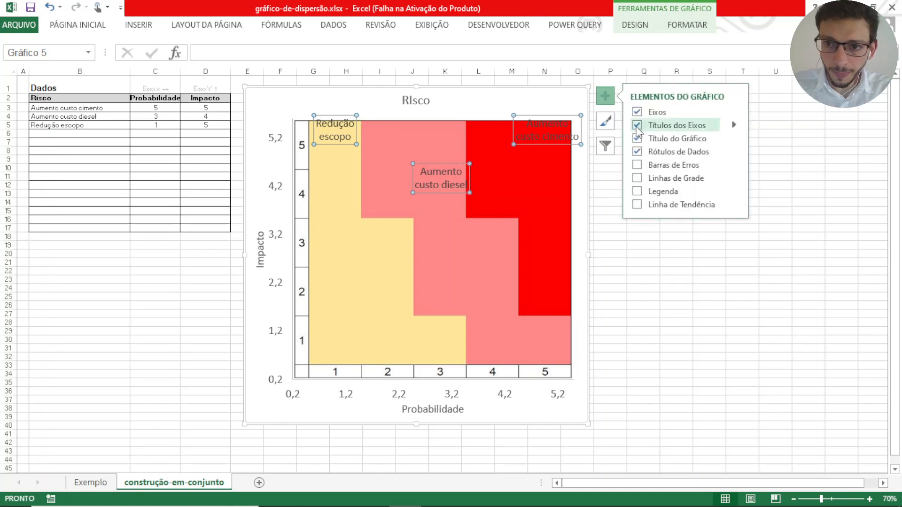
pyautogui.click(735, 152)
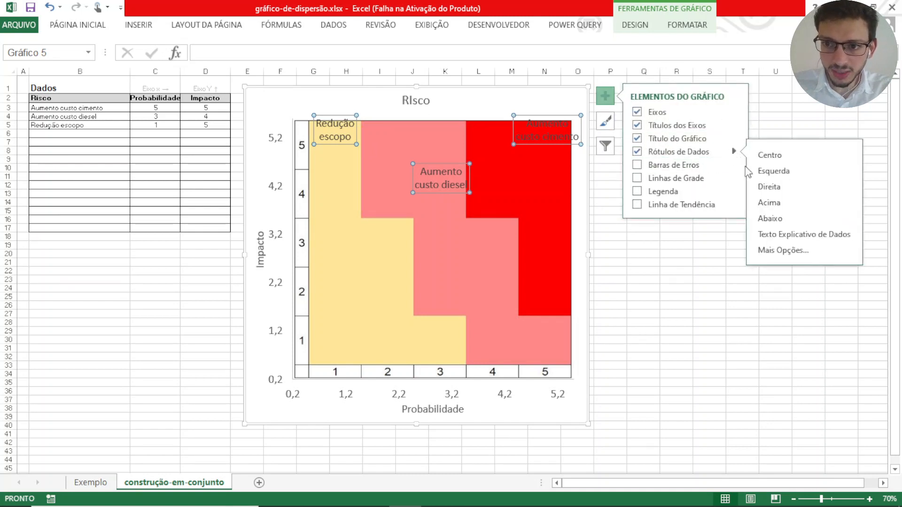
pyautogui.click(789, 155)
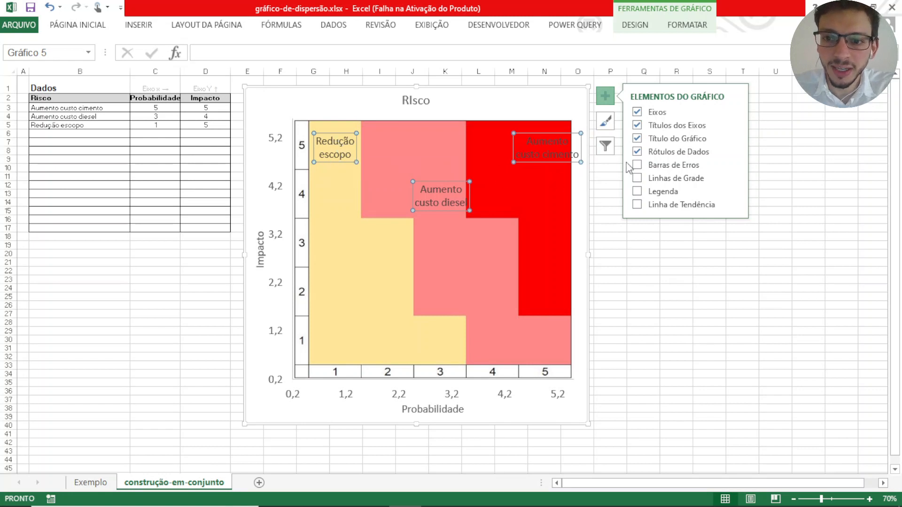
pyautogui.click(637, 113)
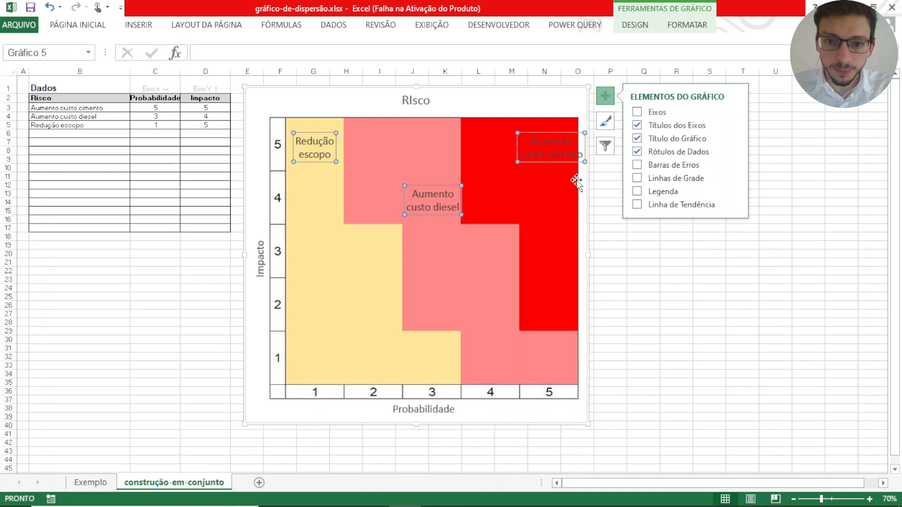
# - Extend the chart area downward to about row 45 and shorten the plot area to leave blank space below the Probabilidade title
pyautogui.click(510, 421)
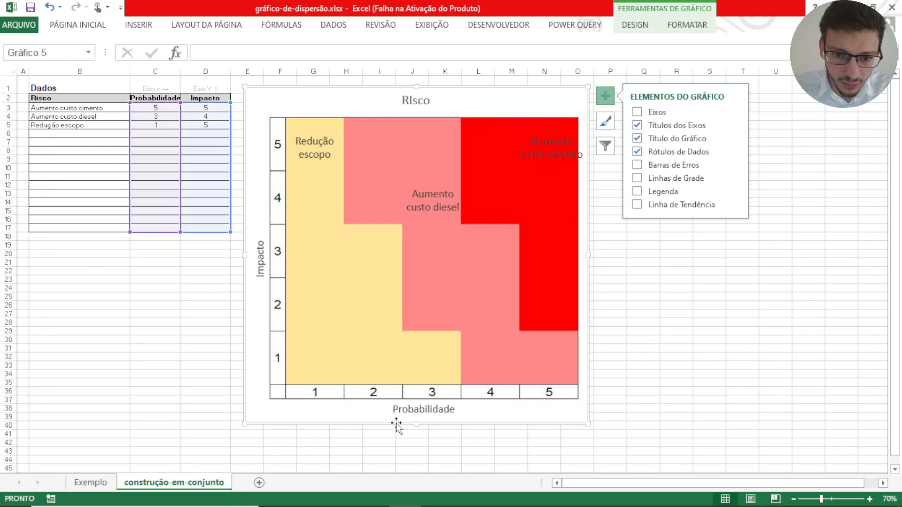
pyautogui.moveTo(417, 426)
pyautogui.mouseDown()
pyautogui.moveTo(420, 468)
pyautogui.moveTo(417, 421)
pyautogui.mouseUp()
pyautogui.scroll(1, 420, 423)
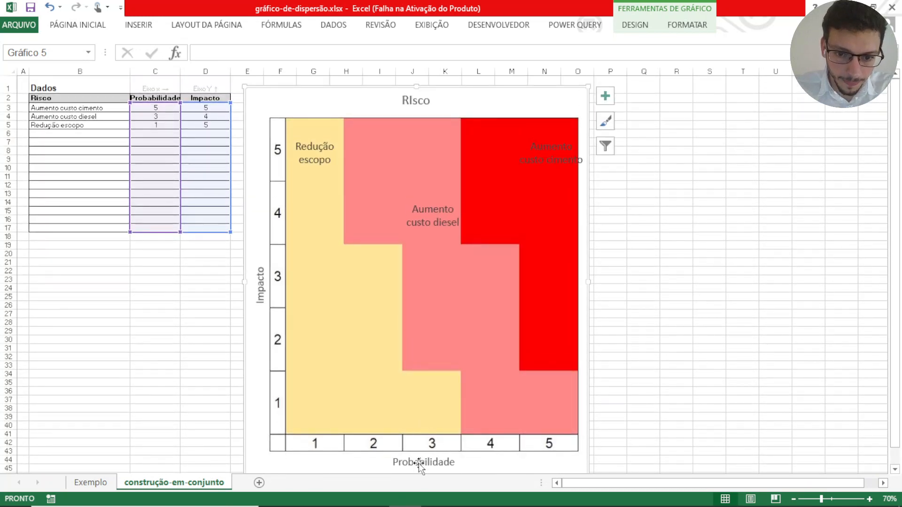
pyautogui.scroll(-2, 418, 464)
pyautogui.moveTo(417, 409); pyautogui.dragTo(417, 399)
pyautogui.scroll(2, 429, 397)
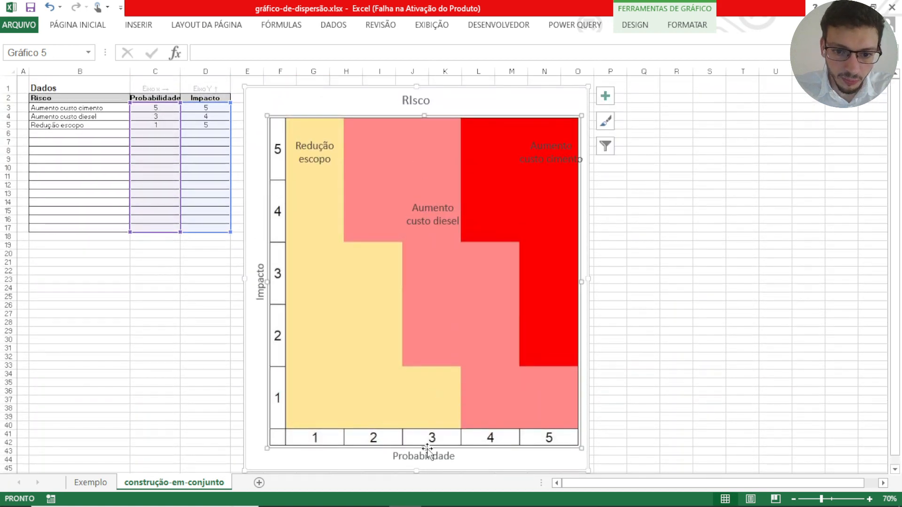
pyautogui.moveTo(425, 447); pyautogui.dragTo(427, 397)
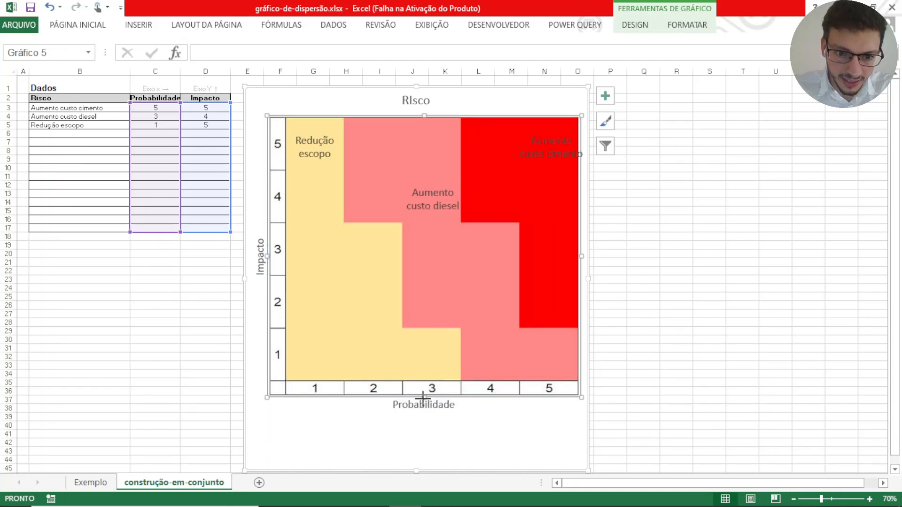
pyautogui.moveTo(424, 399); pyautogui.dragTo(402, 407)
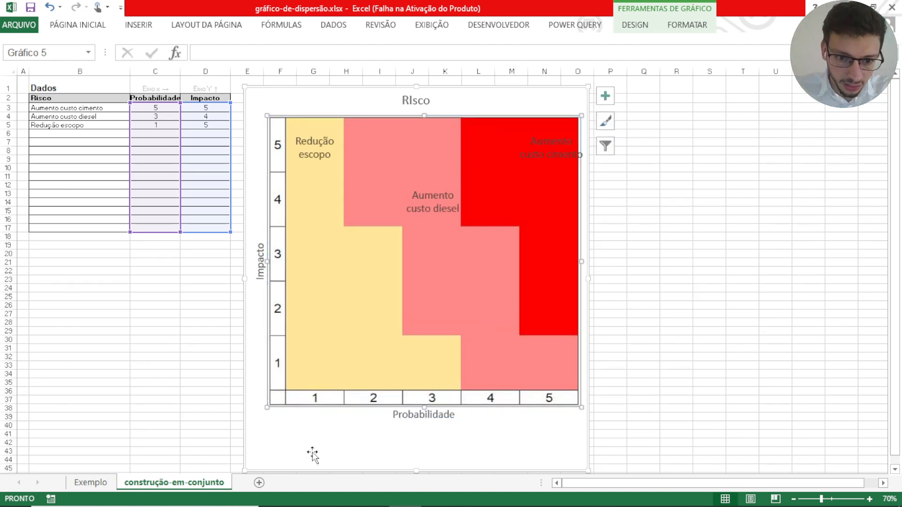
# - Examine the legend picture below the finished matrix on the Exemplo sheet and find the cells it comes from
pyautogui.click(91, 482)
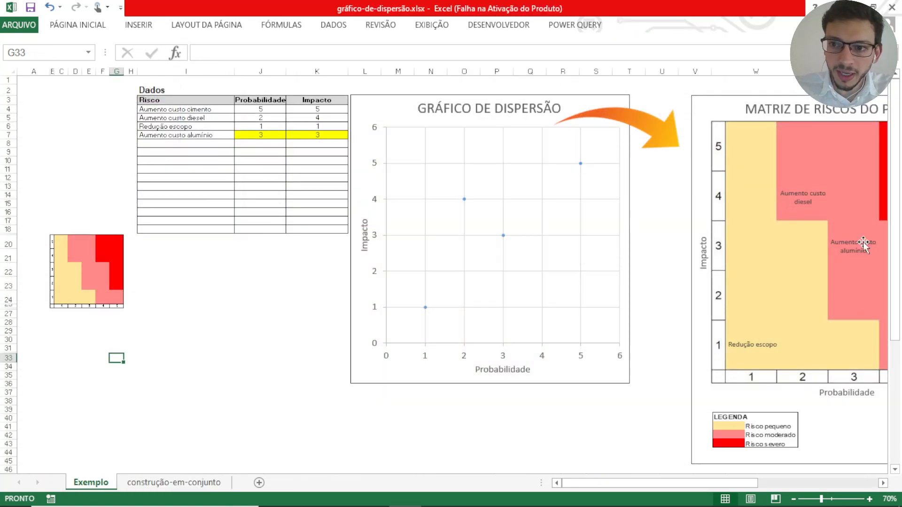
pyautogui.click(814, 337)
pyautogui.click(742, 431)
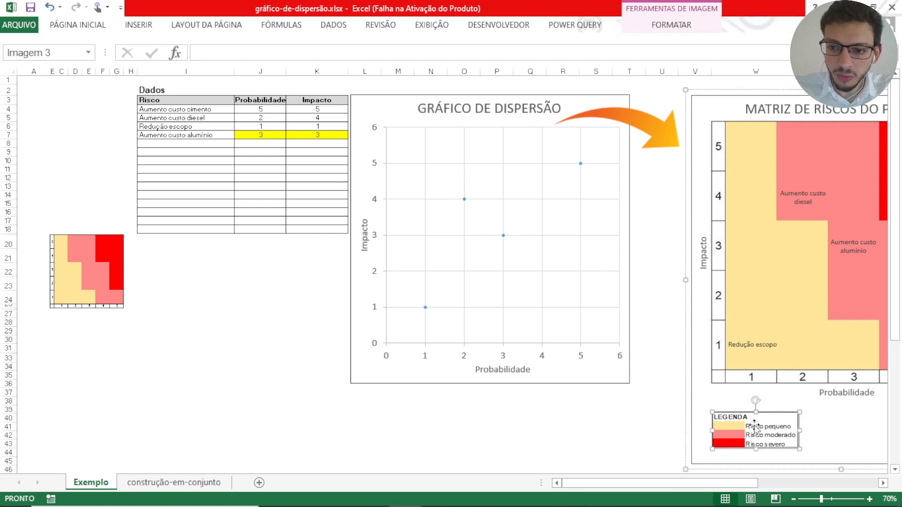
pyautogui.moveTo(735, 483); pyautogui.dragTo(833, 486)
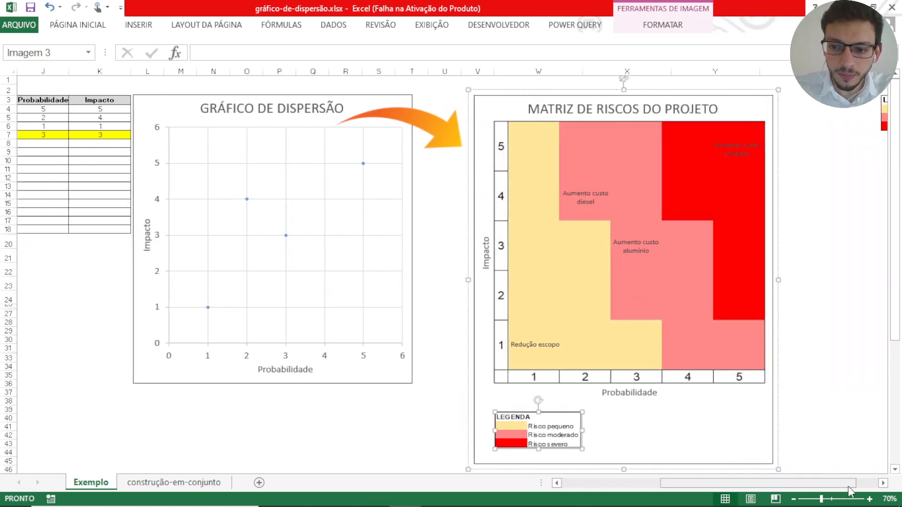
pyautogui.click(886, 485)
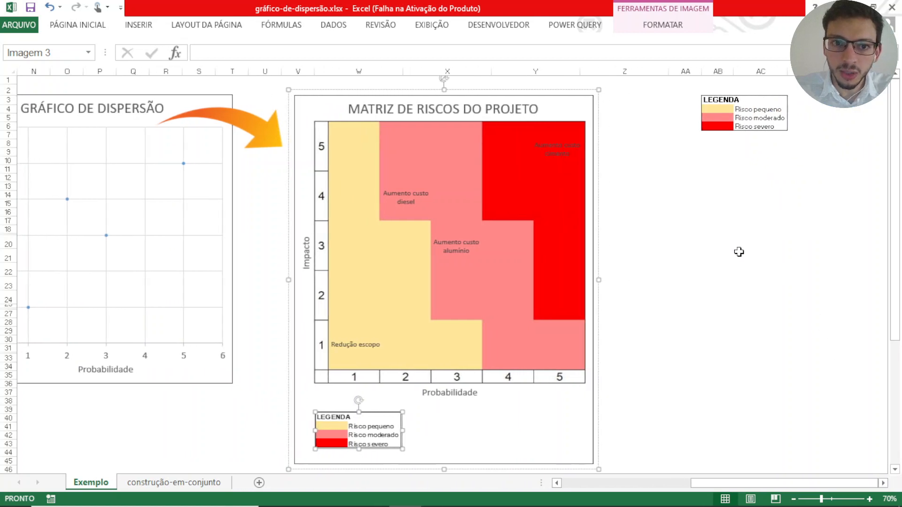
# - Copy the LEGENDA cell range AB3:AC6 on the Exemplo sheet
pyautogui.click(738, 248)
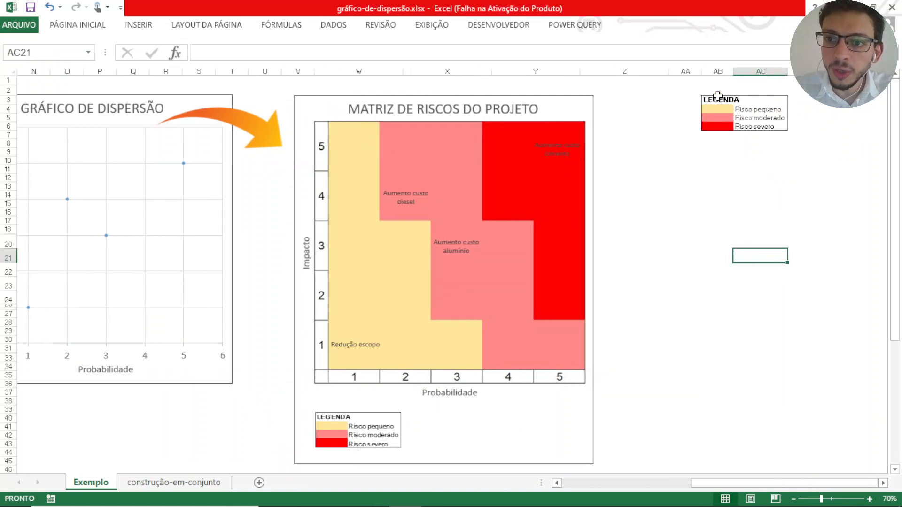
pyautogui.moveTo(726, 101); pyautogui.dragTo(762, 126)
pyautogui.click(754, 111)
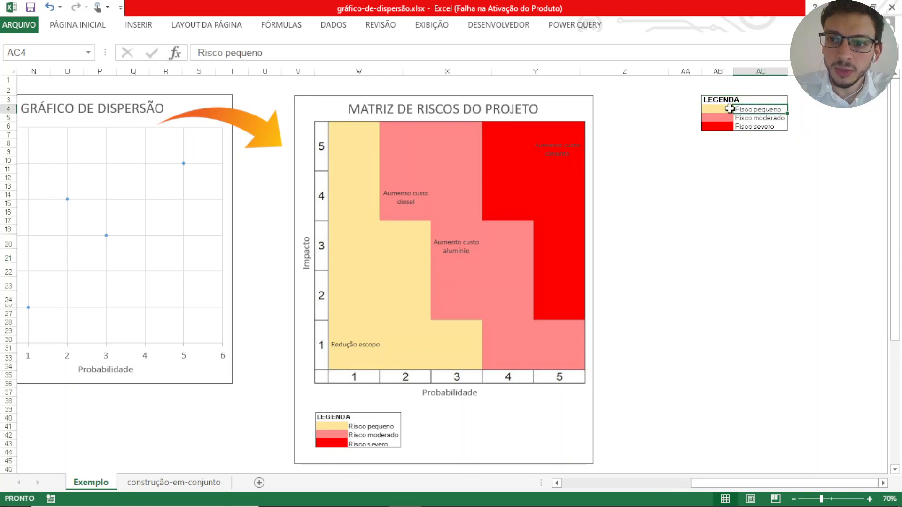
pyautogui.click(726, 109)
pyautogui.click(738, 119)
pyautogui.click(726, 117)
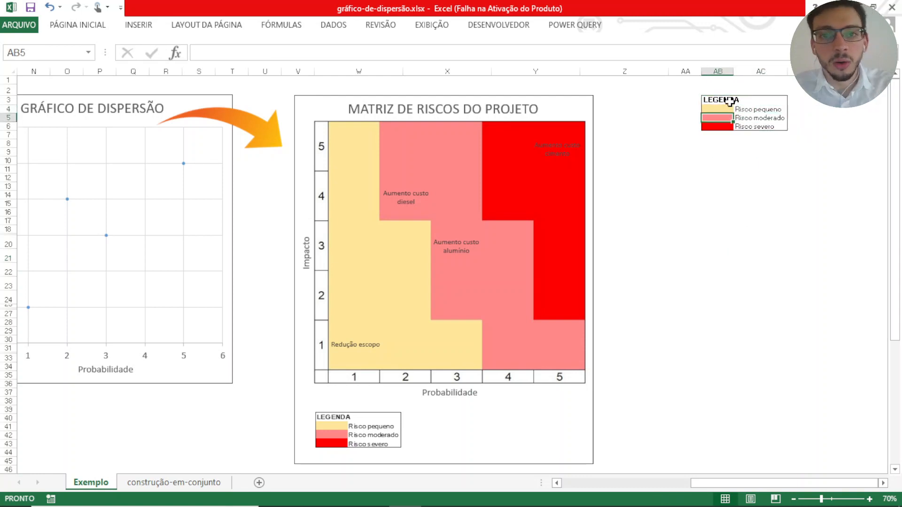
pyautogui.moveTo(728, 100); pyautogui.dragTo(746, 118)
pyautogui.hotkey('ctrl', 'c')
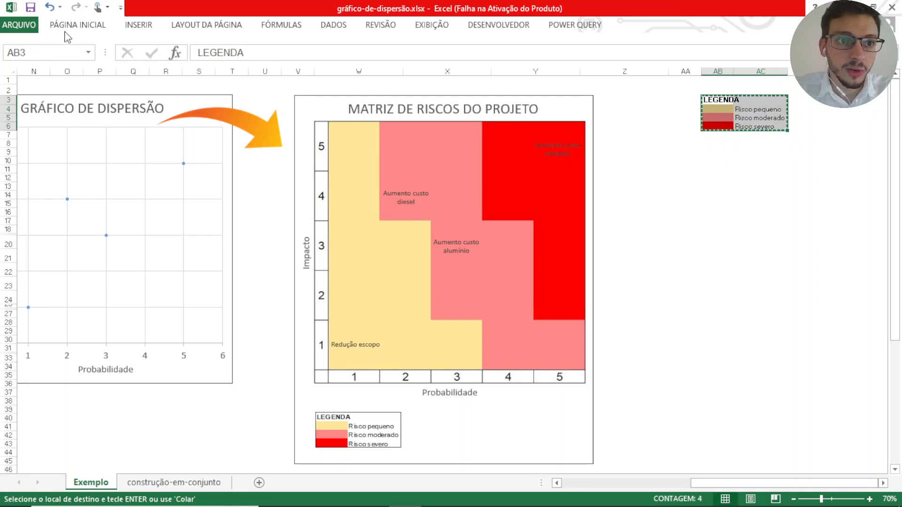
# - Paste the copied legend as a picture on the Exemplo sheet, move it to the empty area below the source cells, and copy the picture
pyautogui.click(77, 25)
pyautogui.click(23, 76)
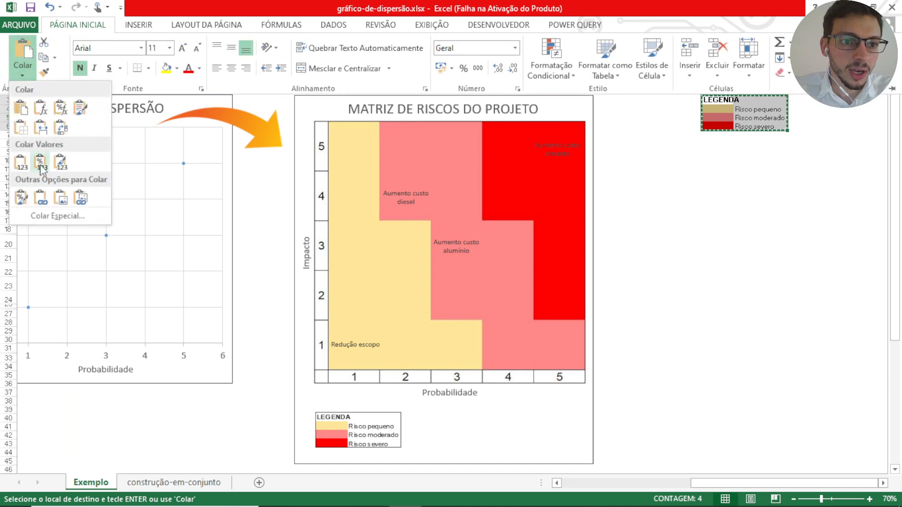
pyautogui.click(60, 194)
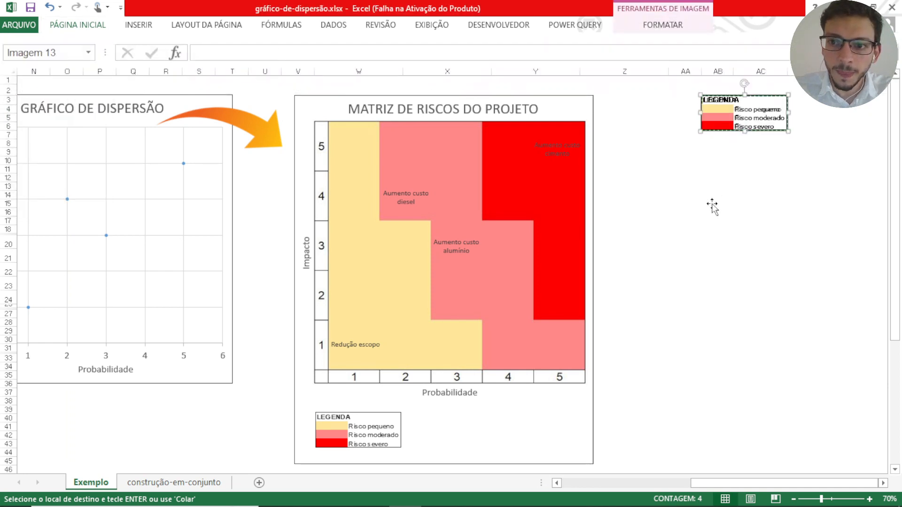
pyautogui.moveTo(728, 115); pyautogui.dragTo(688, 214)
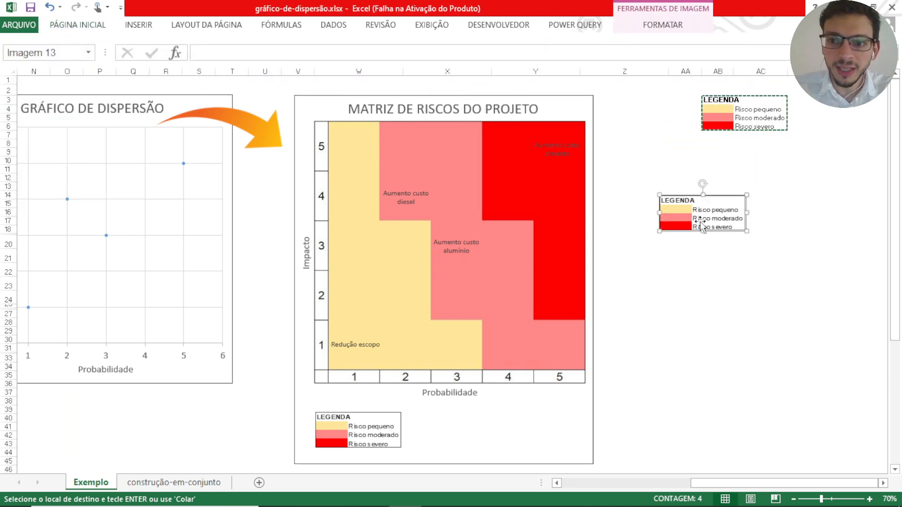
pyautogui.rightClick(693, 215)
pyautogui.click(728, 224)
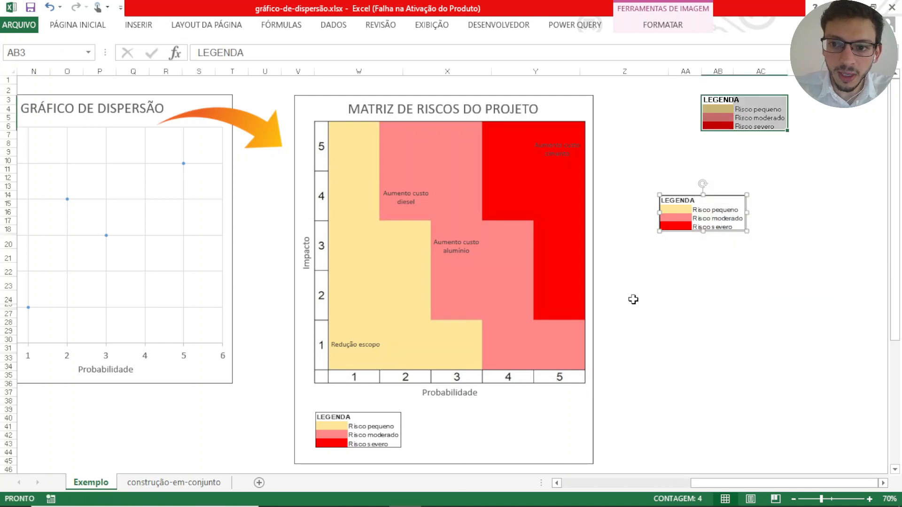
# - Paste the legend picture on the construção-em-conjunto sheet and place it in the chart's blank space below the matrix, aligned with its left edge
pyautogui.click(213, 484)
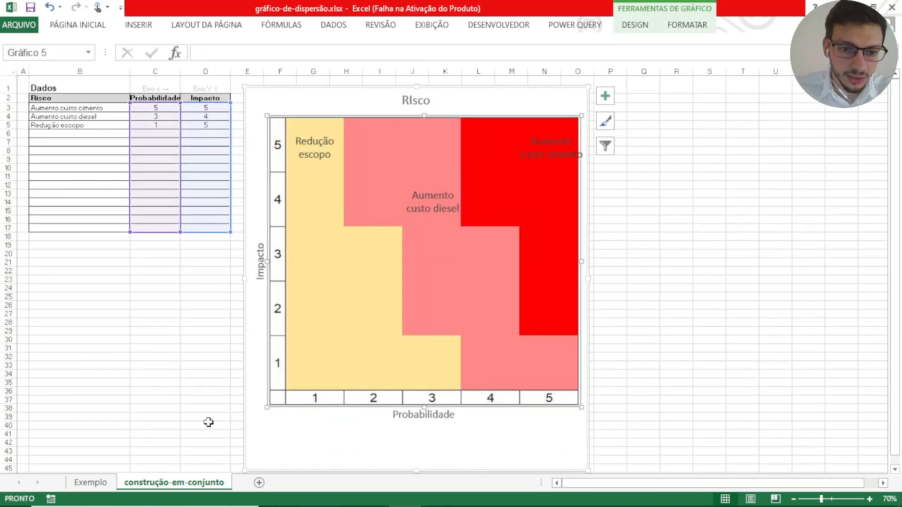
pyautogui.click(208, 423)
pyautogui.rightClick(203, 408)
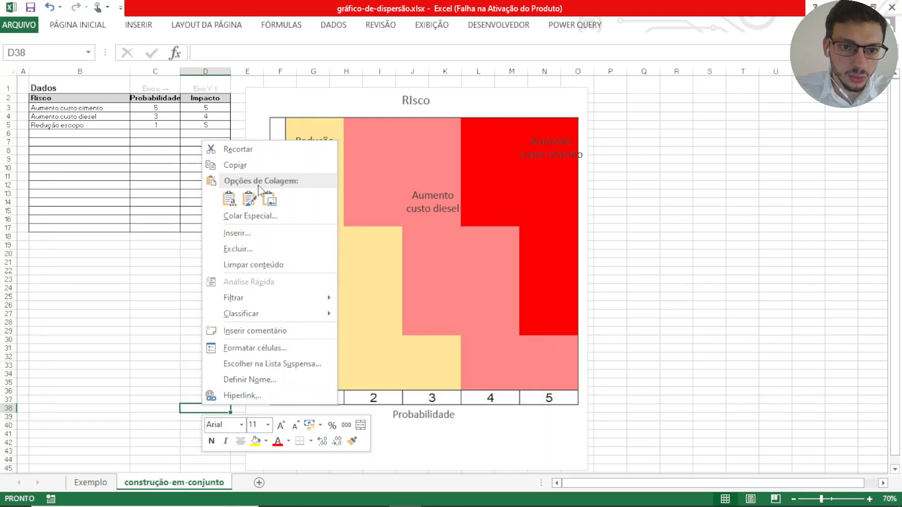
pyautogui.click(166, 336)
pyautogui.hotkey('ctrl', 'v')
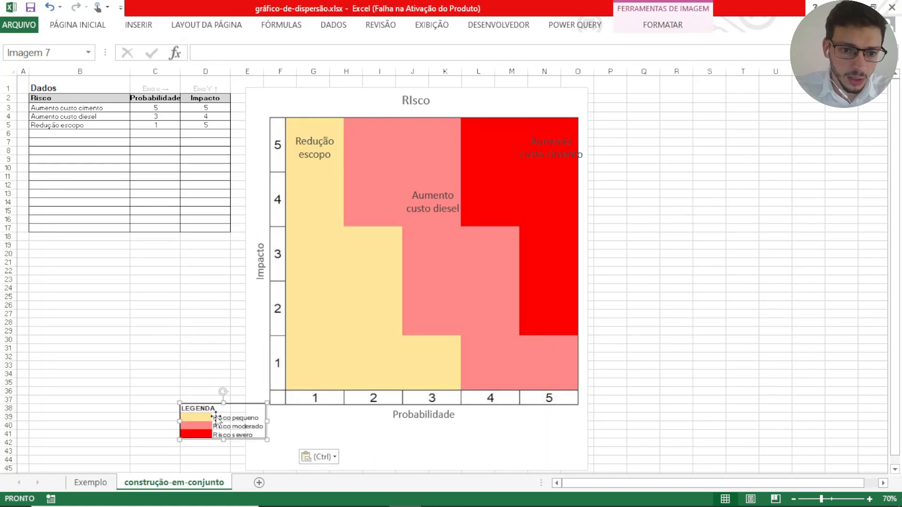
pyautogui.moveTo(212, 400); pyautogui.dragTo(306, 442)
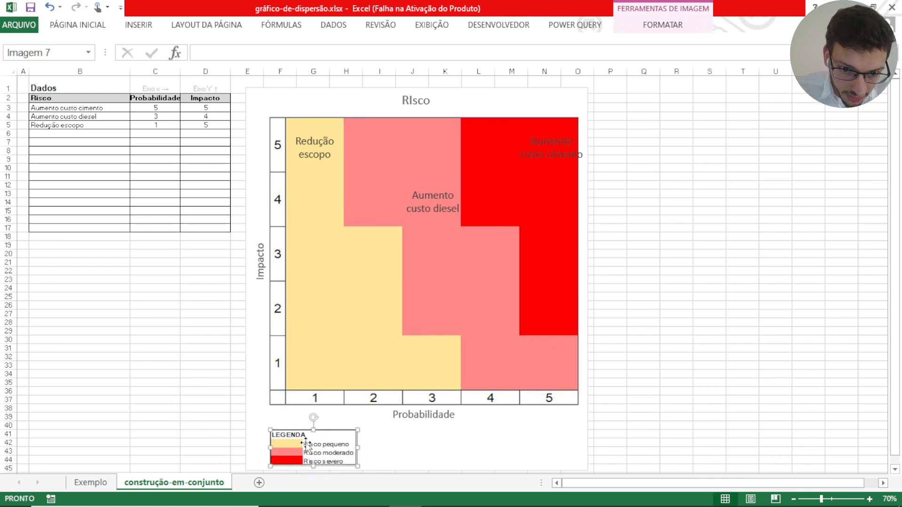
# - Change the chart title to MATRIZ DE RISCO DO PROJETO
pyautogui.doubleClick(408, 102)
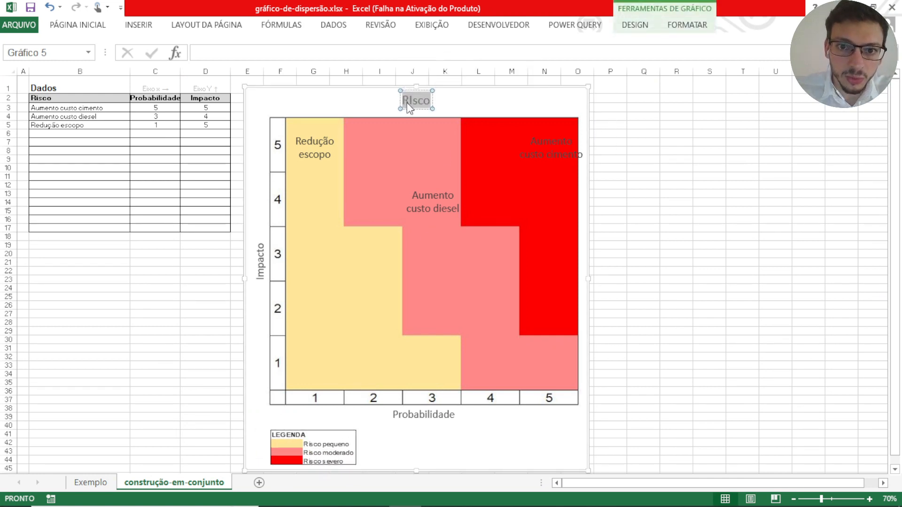
pyautogui.write('MATIZ D')
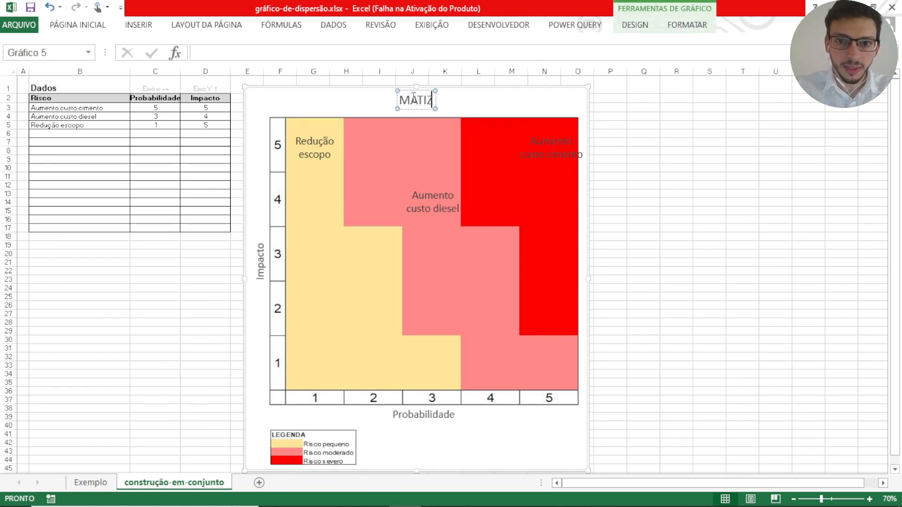
pyautogui.press('BackSpace')
pyautogui.press('BackSpace')
pyautogui.press('BackSpace')
pyautogui.press('BackSpace')
pyautogui.write('RIZ DE RISC')
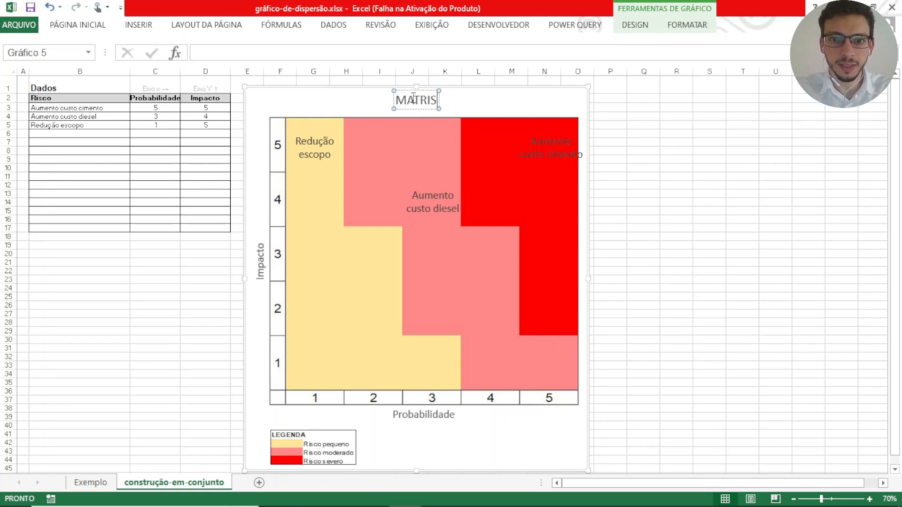
pyautogui.write('O DO PROJETO')
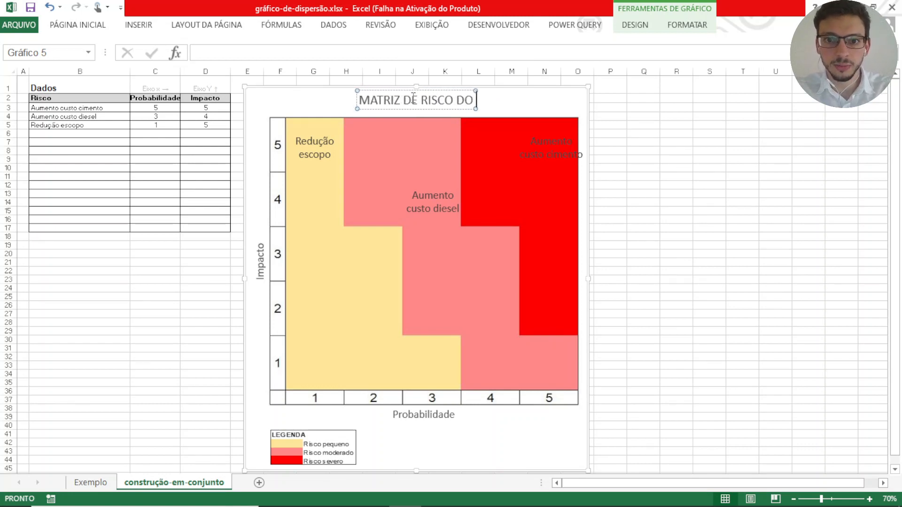
# - Reduce the font size of the risk name data labels by two increments
pyautogui.click(551, 146)
pyautogui.click(70, 23)
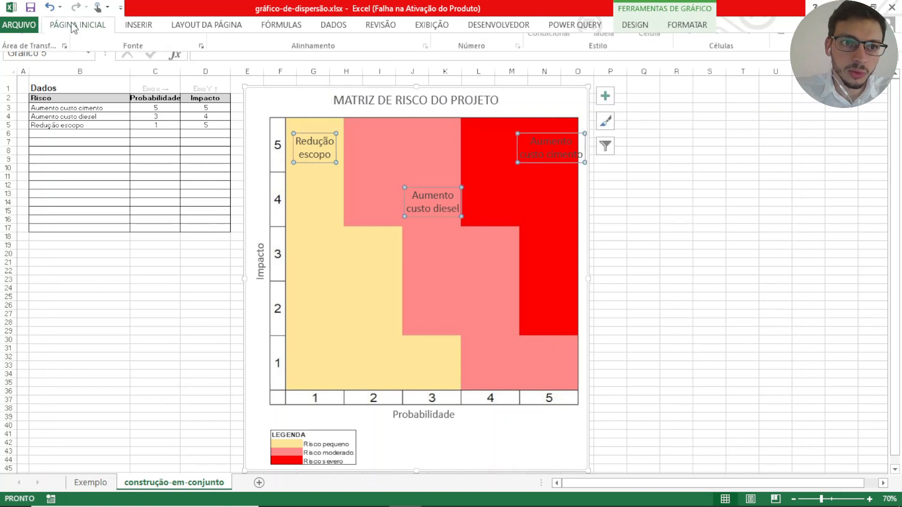
pyautogui.click(197, 48)
pyautogui.click(197, 48)
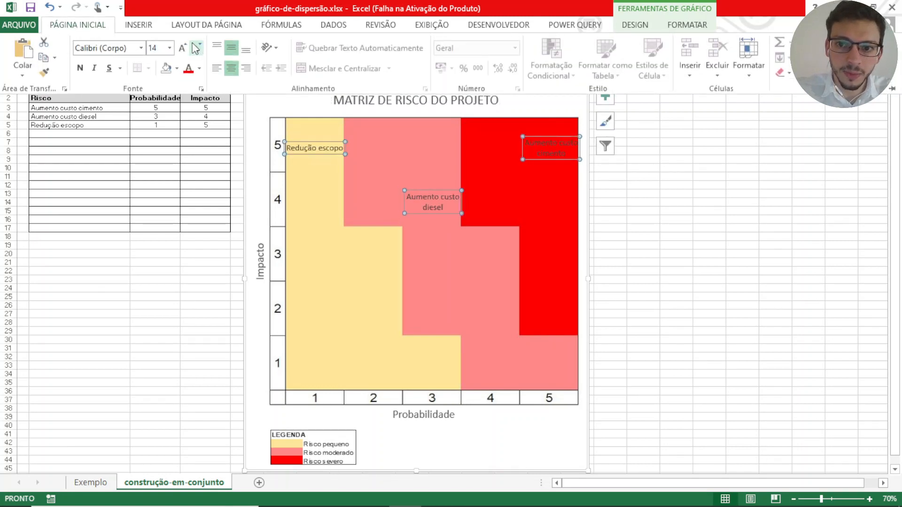
pyautogui.click(38, 132)
# - Copy the Aumento custo alumínio row, cells I7:K7, from the data table on the Exemplo sheet
pyautogui.click(90, 482)
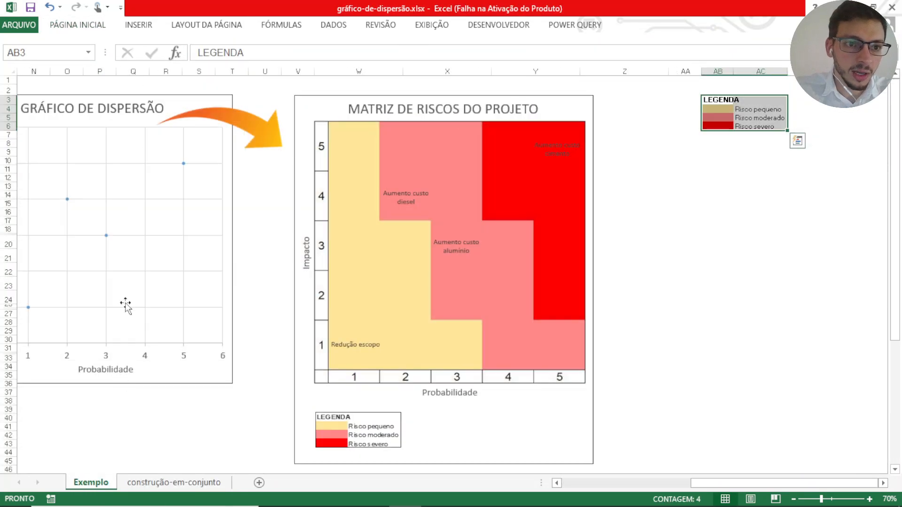
pyautogui.click(252, 412)
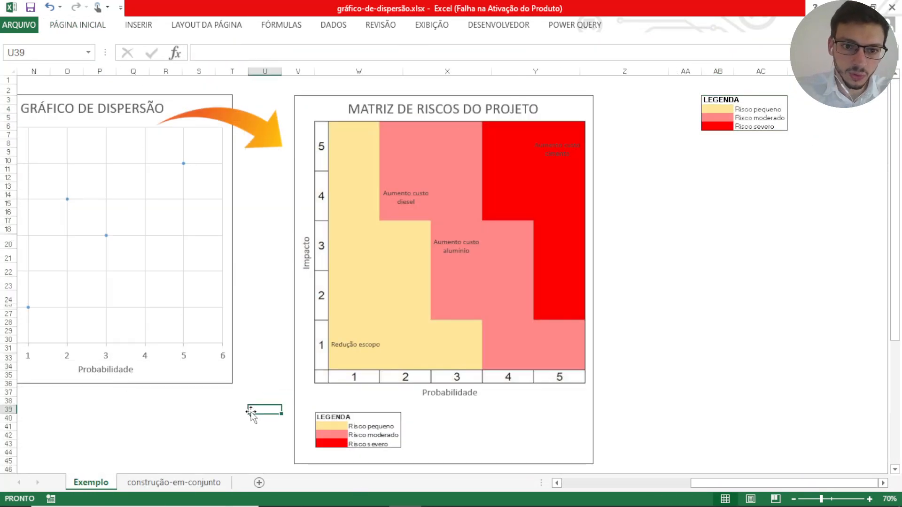
pyautogui.moveTo(710, 482); pyautogui.dragTo(635, 483)
pyautogui.moveTo(125, 135); pyautogui.dragTo(210, 135)
pyautogui.hotkey('ctrl', 'c')
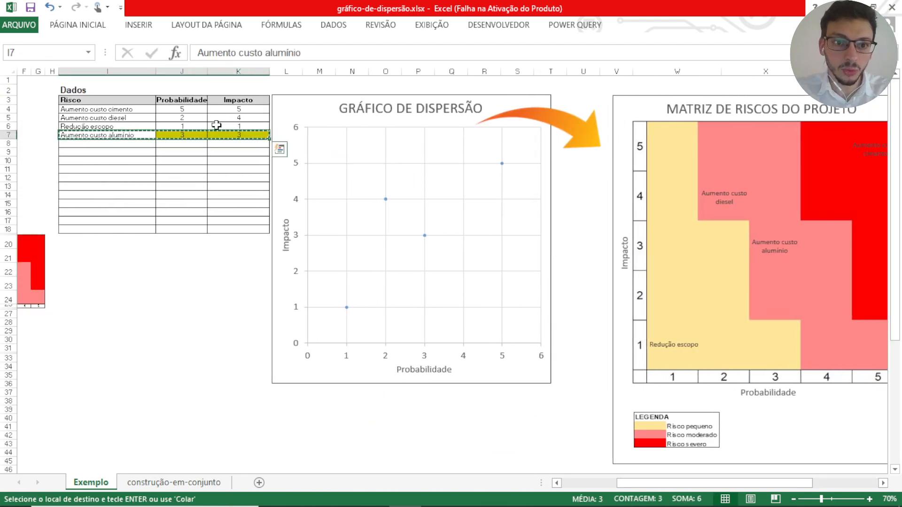
# - Paste the copied risk row as values only at B6 on the construção-em-conjunto sheet and clear the copy selection
pyautogui.click(179, 483)
pyautogui.rightClick(89, 134)
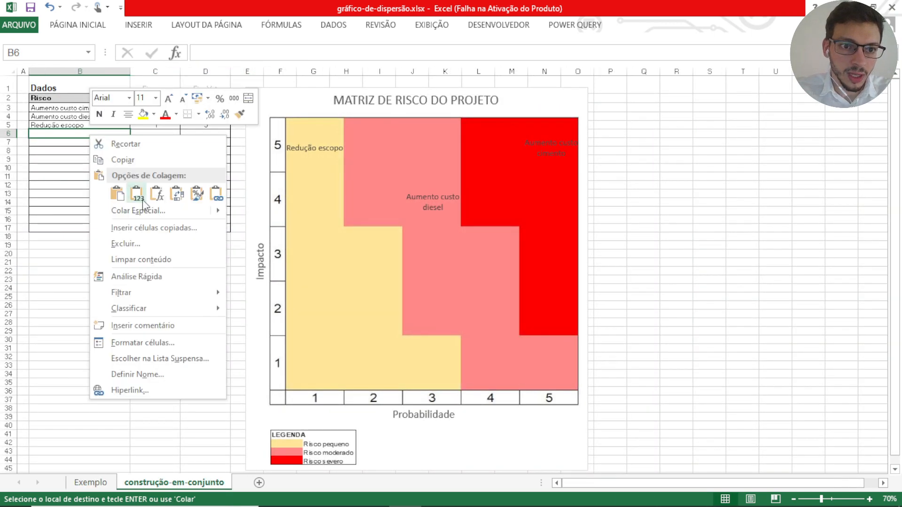
pyautogui.click(142, 199)
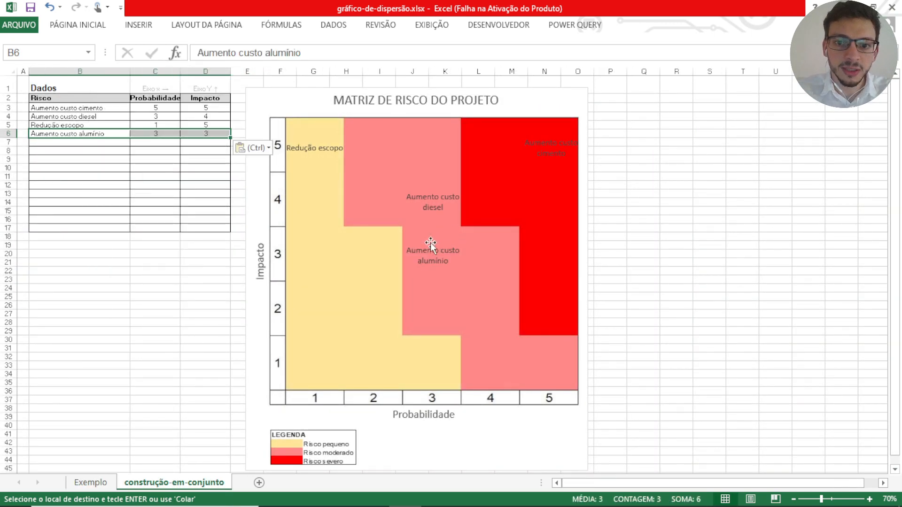
pyautogui.click(651, 203)
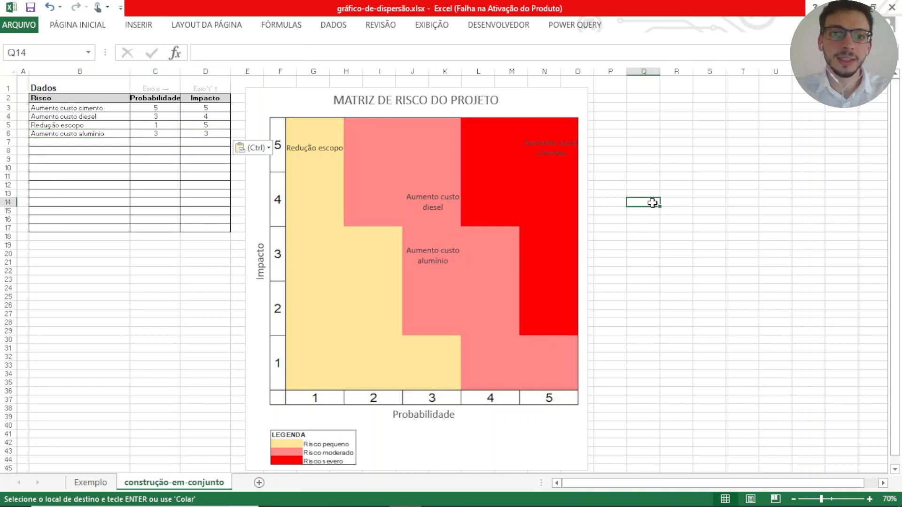
pyautogui.click(640, 109)
pyautogui.press('Escape')
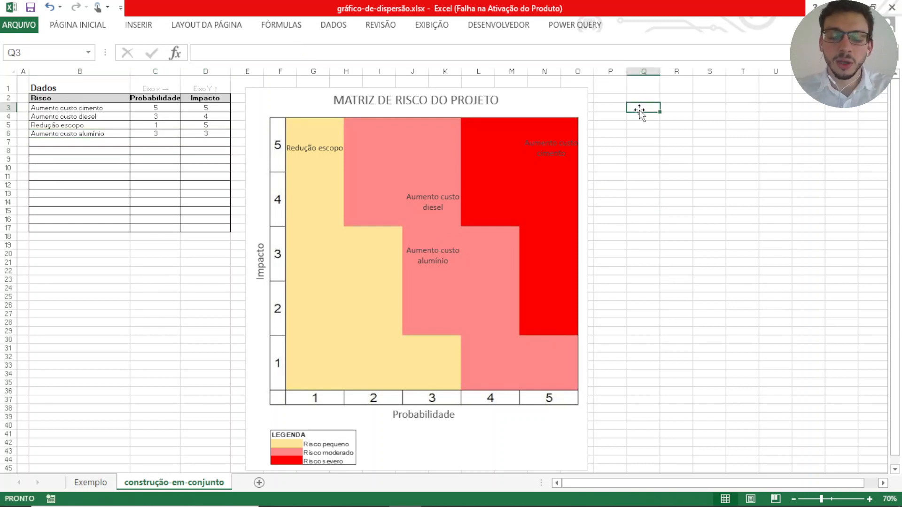